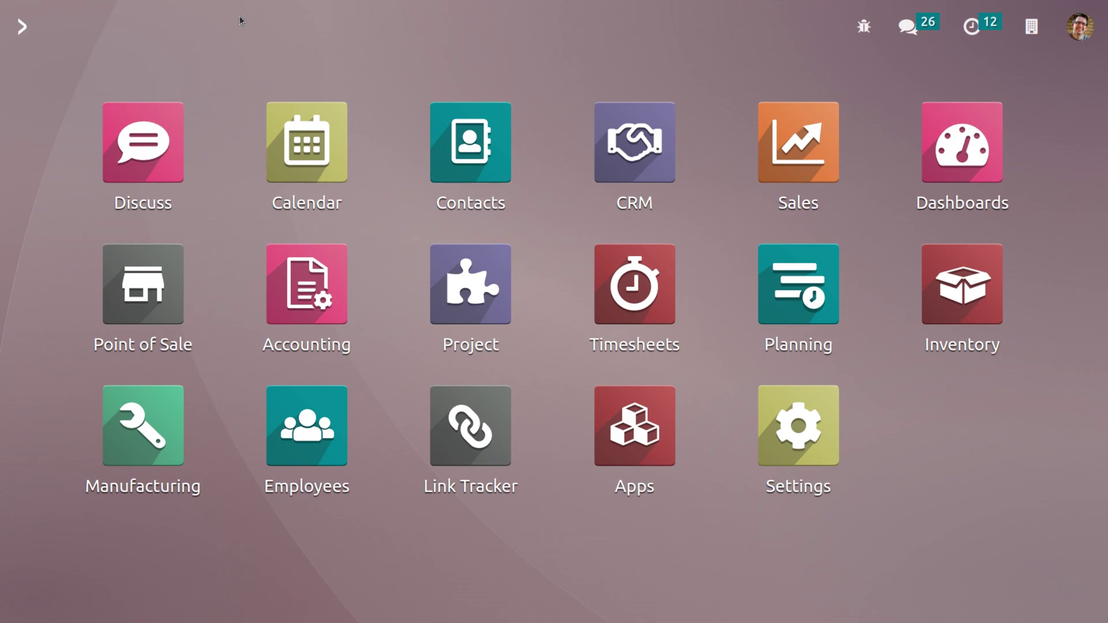
Step: Open the administrator user's record from Settings > Manage Users
left_click(798, 426)
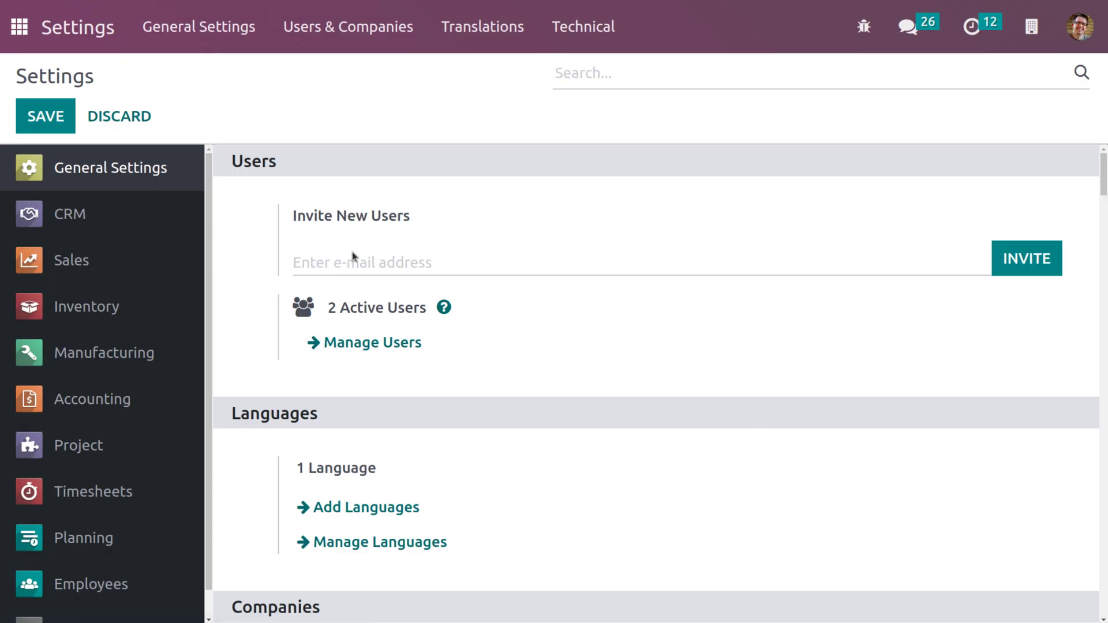
mouse_move(375, 357)
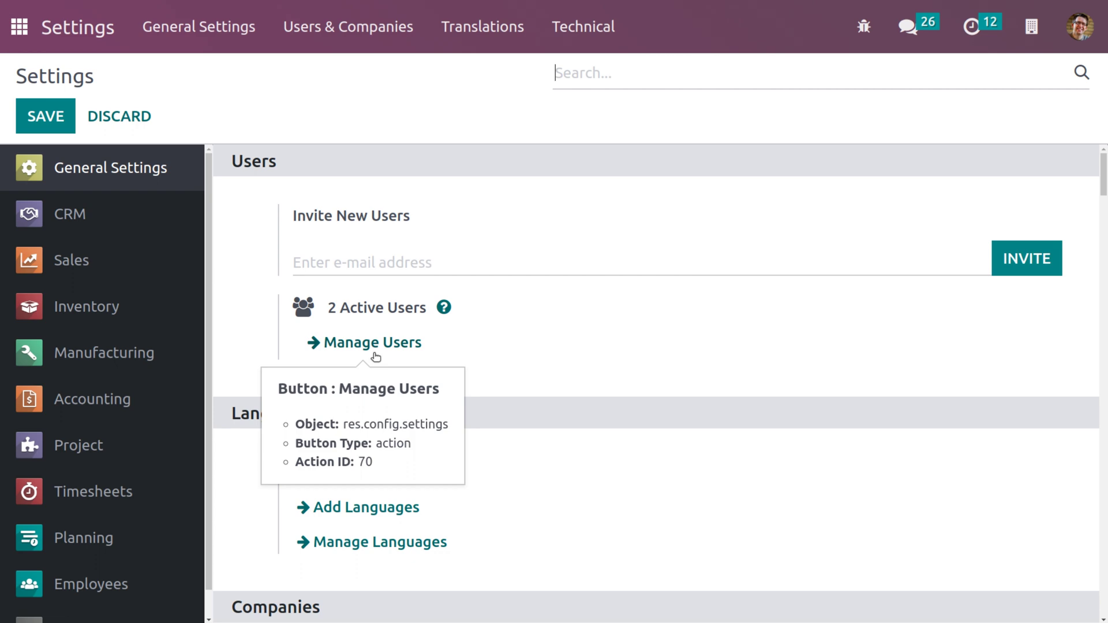
left_click(375, 355)
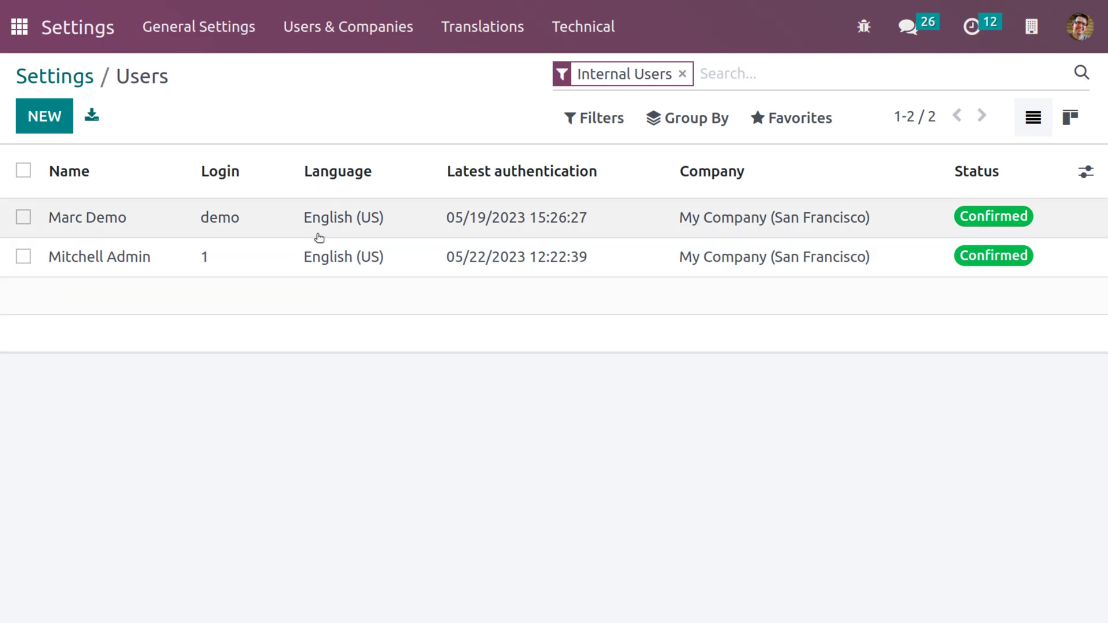
left_click(287, 262)
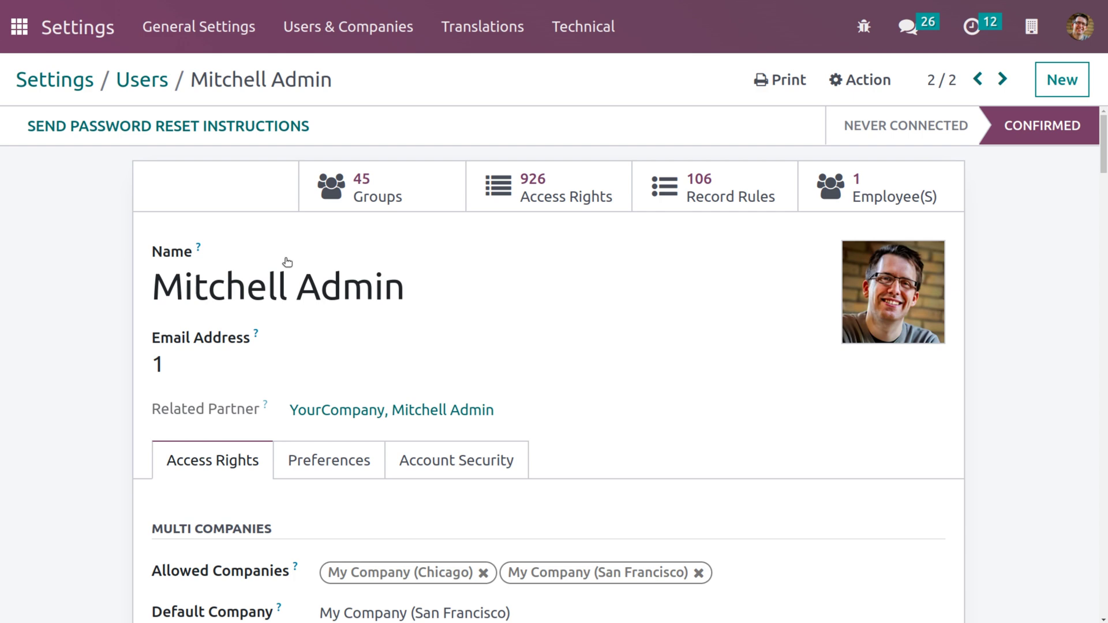
Step: Review the admin's Sales access right, set to Administrator, and return to the users list
scroll(317, 376, "down", 5)
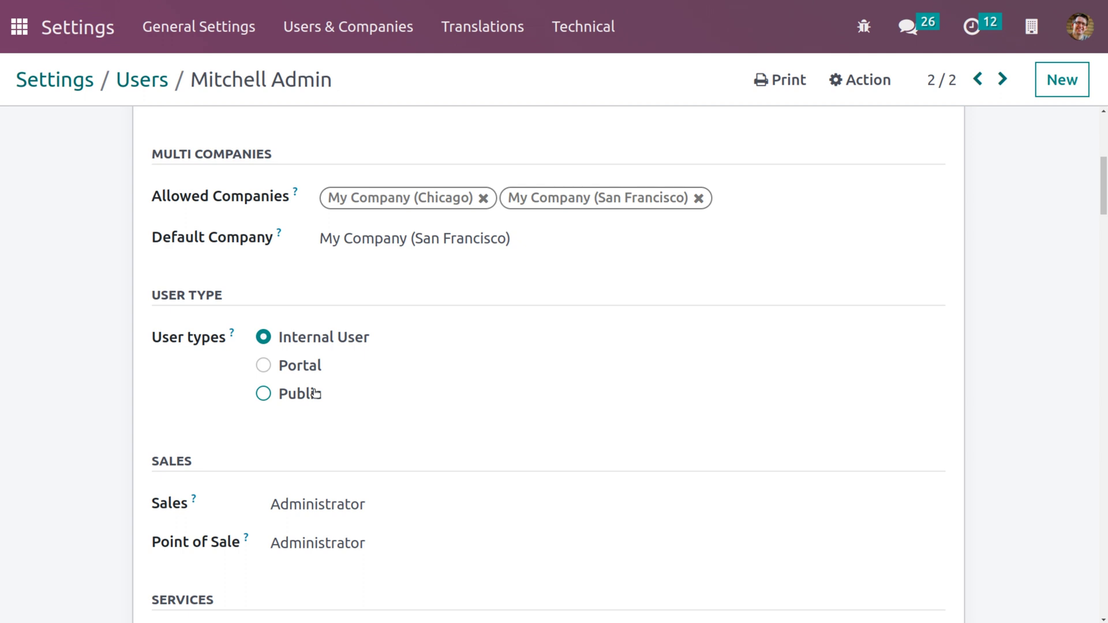
scroll(314, 394, "up", 1)
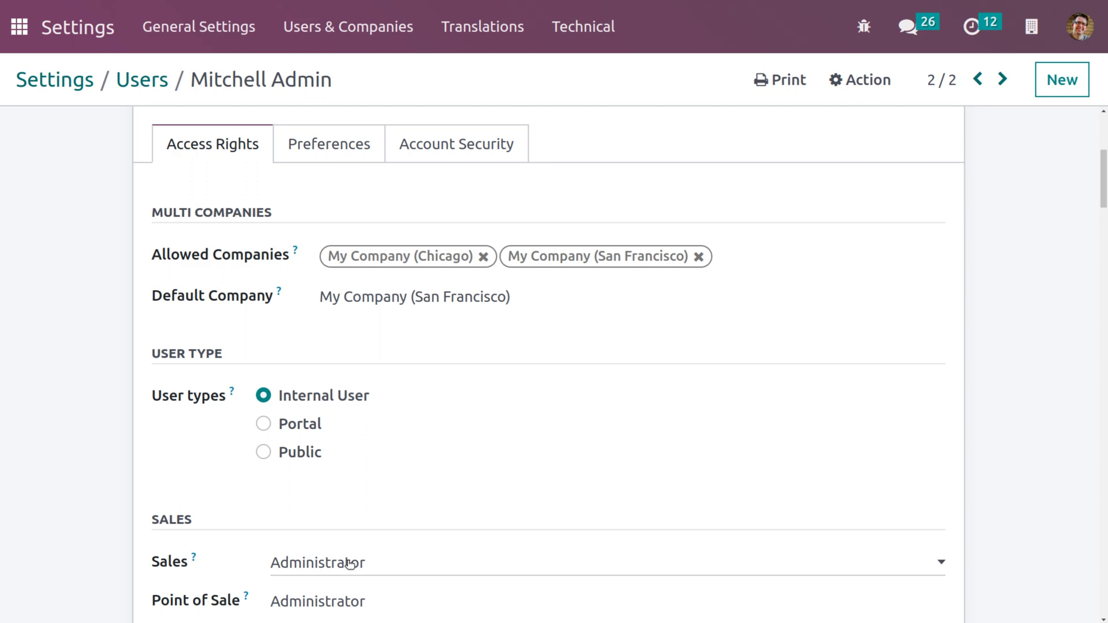
scroll(350, 564, "up", 5)
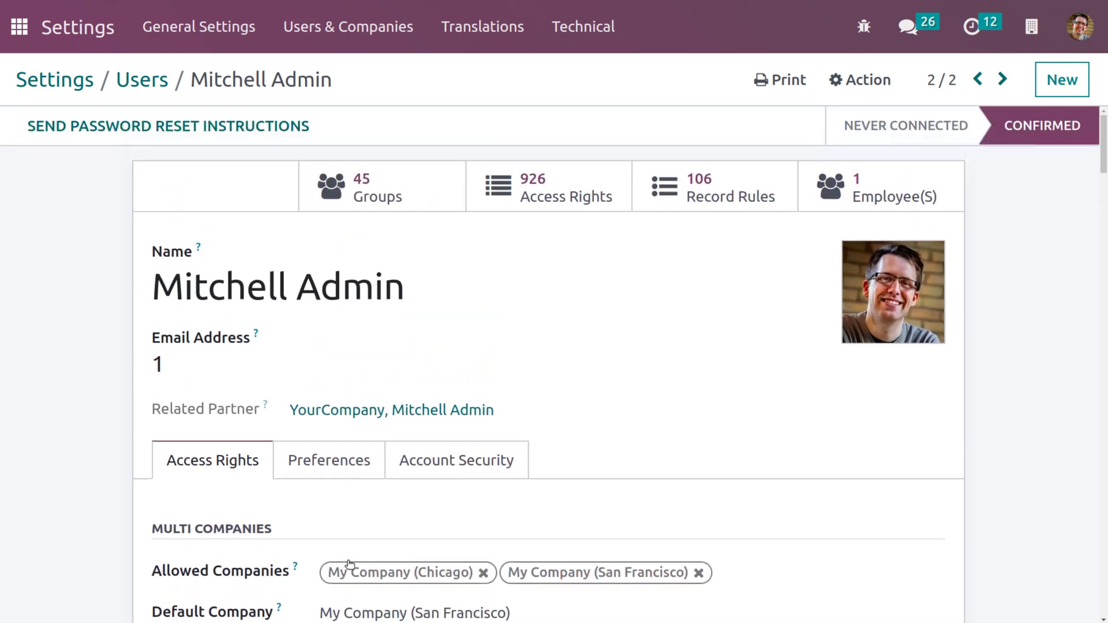
left_click(147, 83)
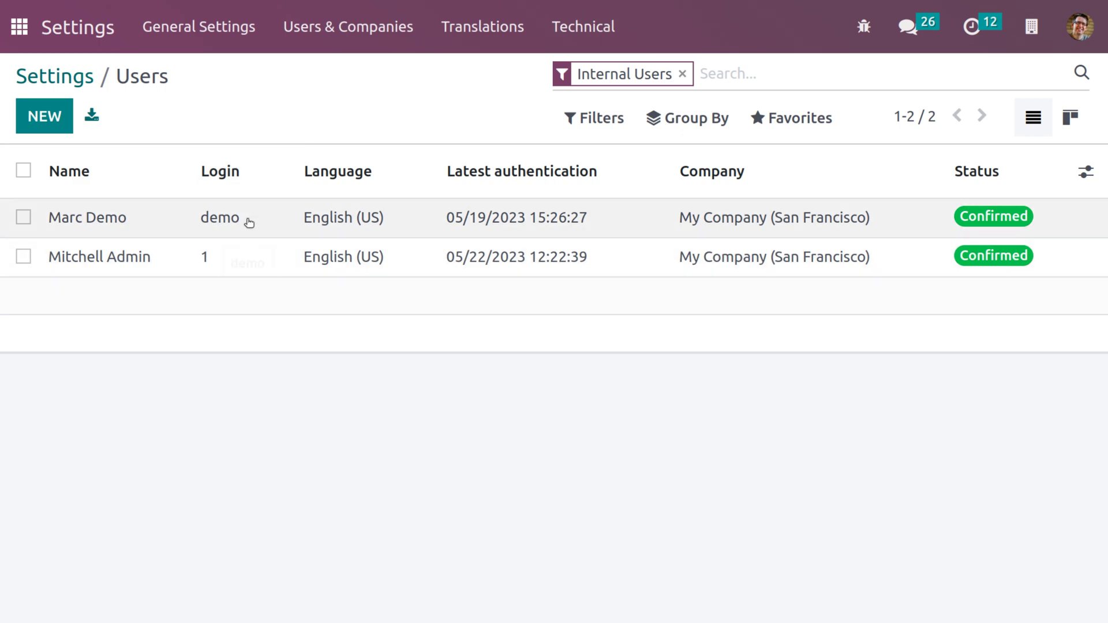
Step: Open the demo user's record and set its Sales access level to Administrator, leaving it unsaved
left_click(249, 223)
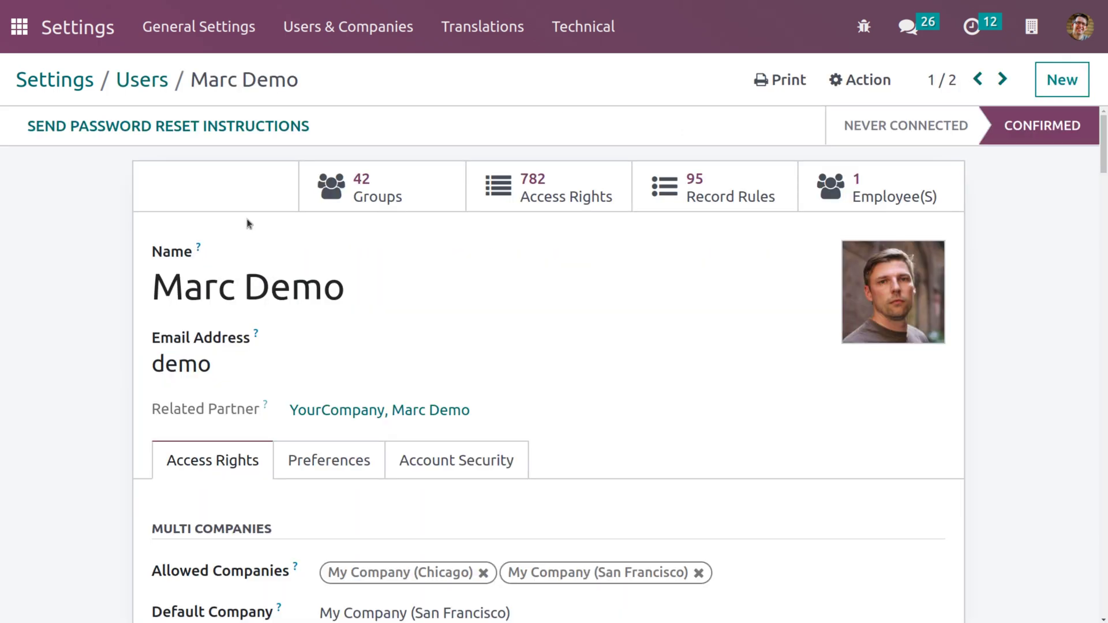
scroll(249, 224, "down", 5)
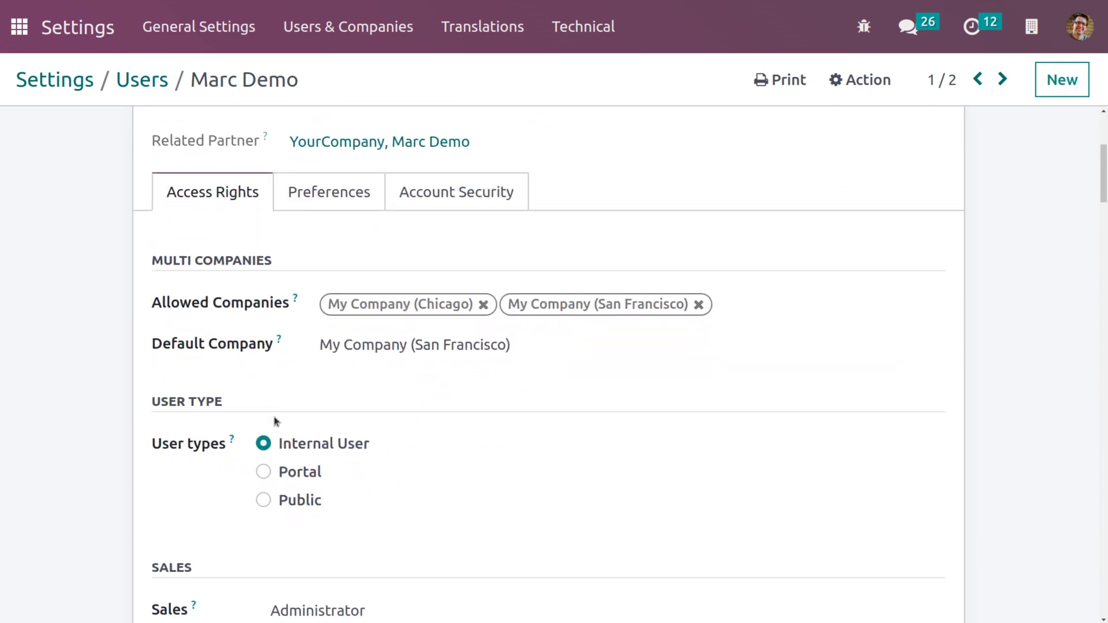
scroll(310, 446, "up", 5)
mouse_move(842, 298)
scroll(841, 295, "down", 5)
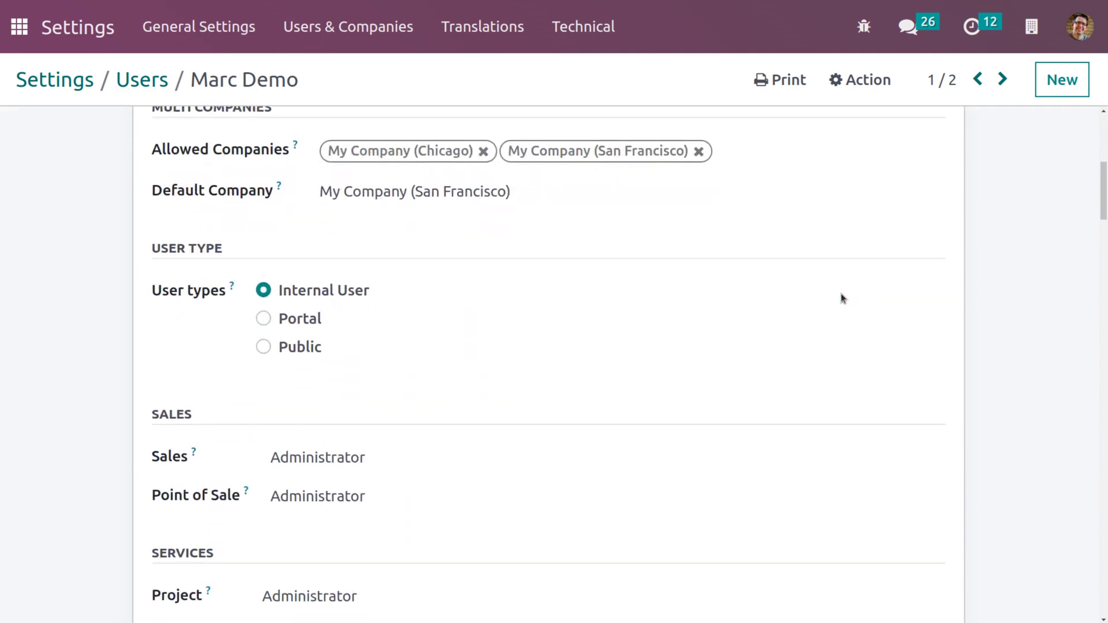
left_click(312, 471)
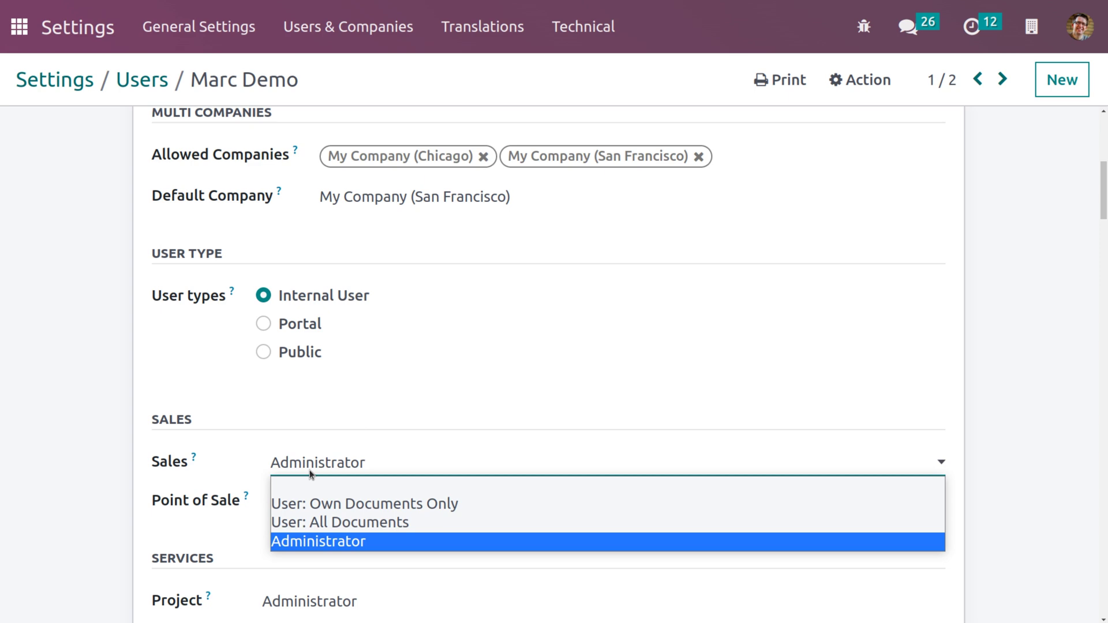
left_click(331, 543)
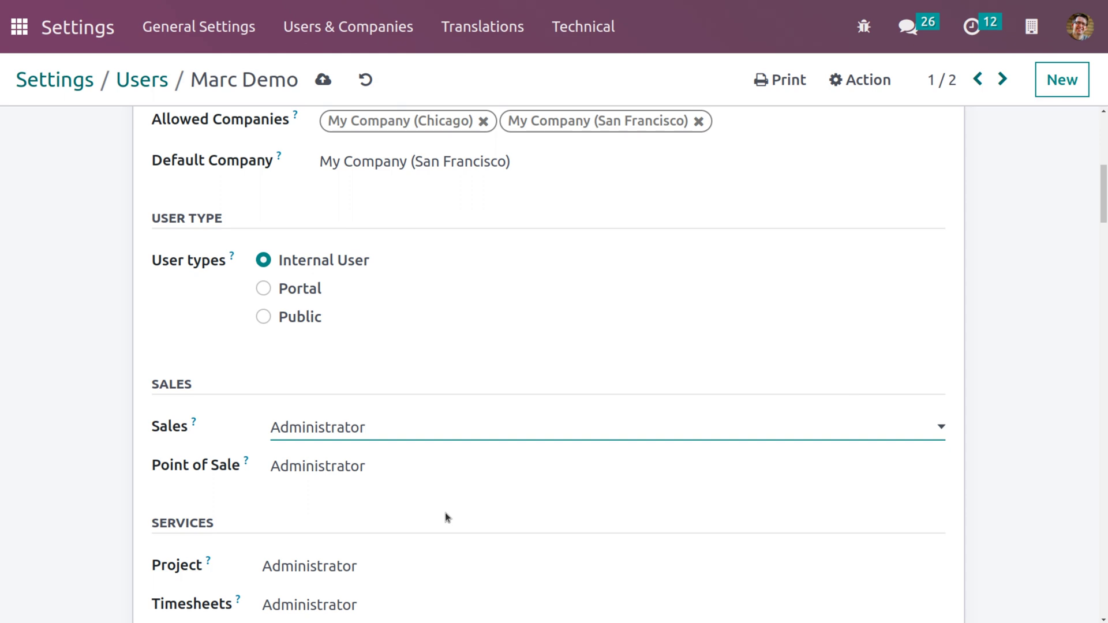
scroll(445, 513, "up", 8)
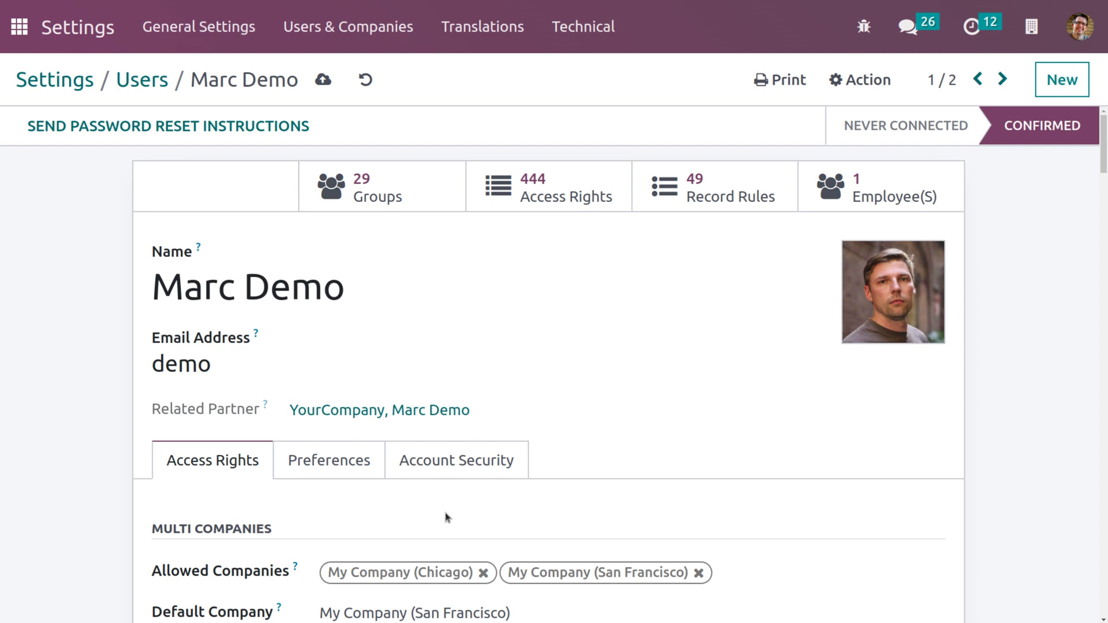
scroll(445, 513, "down", 1)
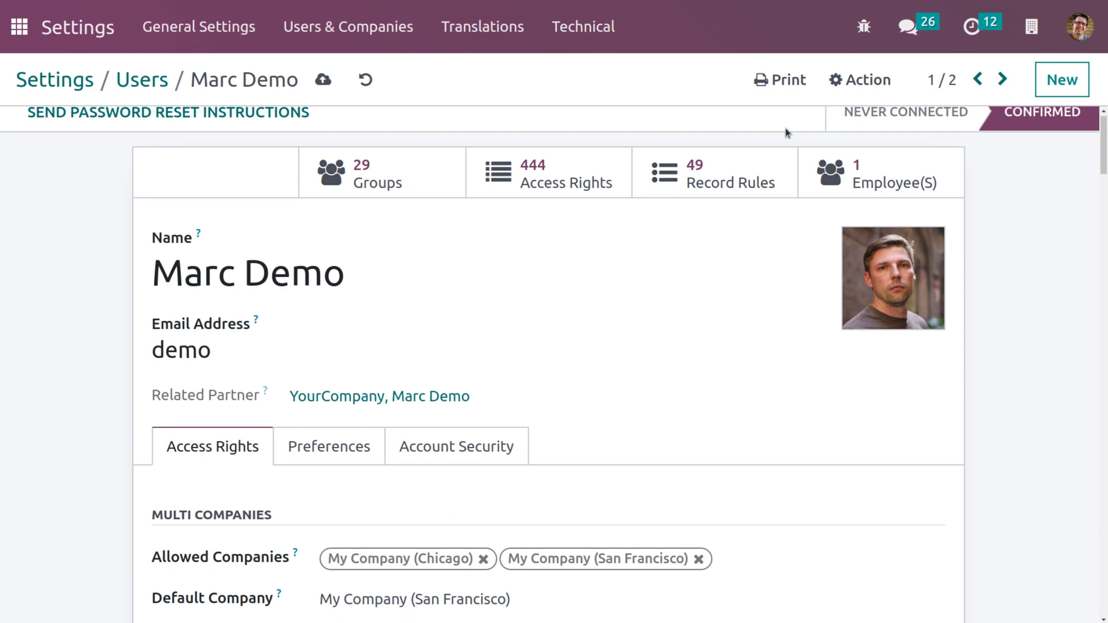
Step: Give the demo user a new password through Action > Change Password
left_click(878, 86)
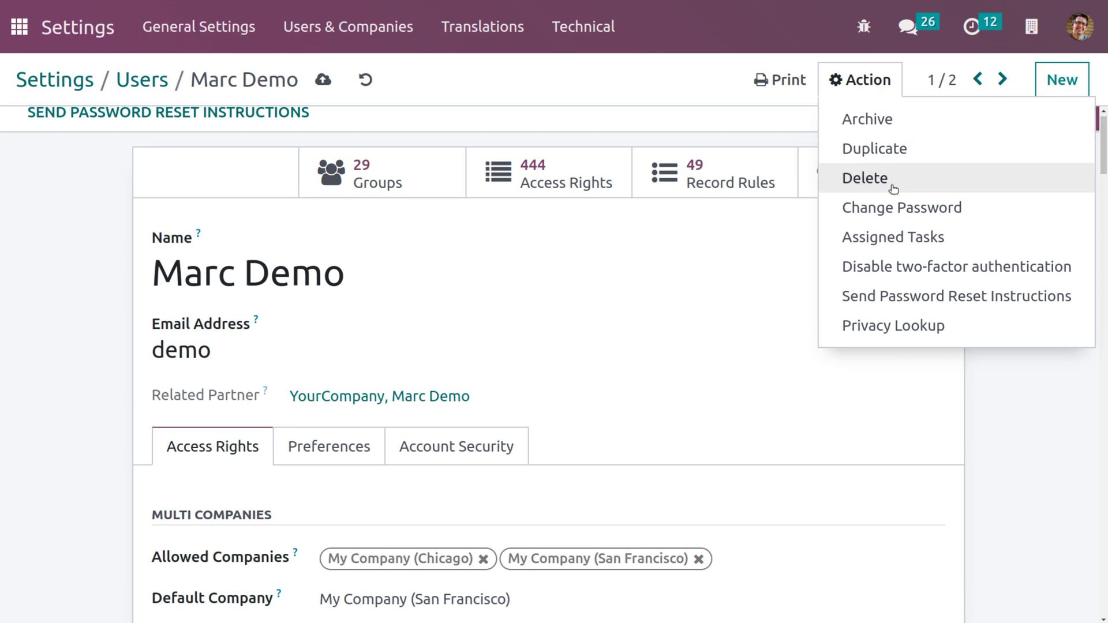
left_click(901, 214)
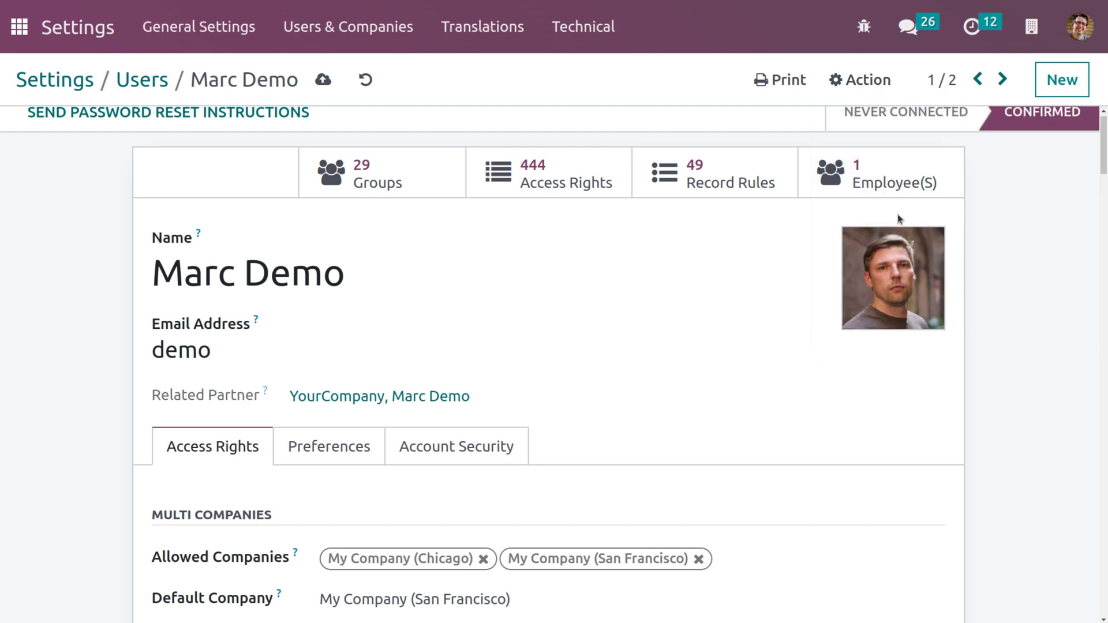
left_click(548, 180)
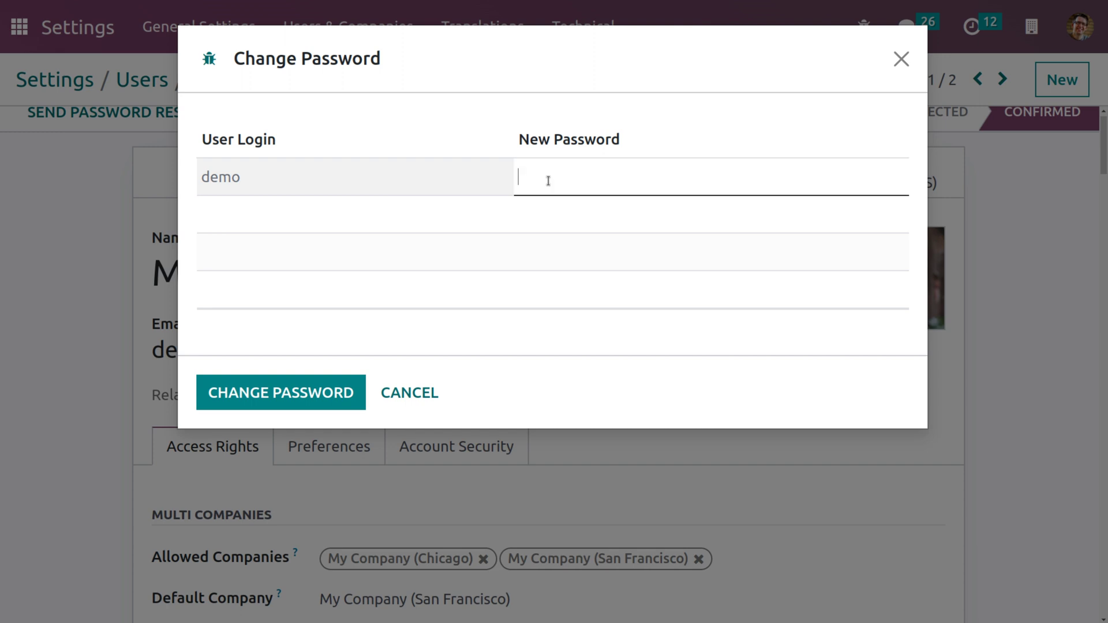
type("demo12345")
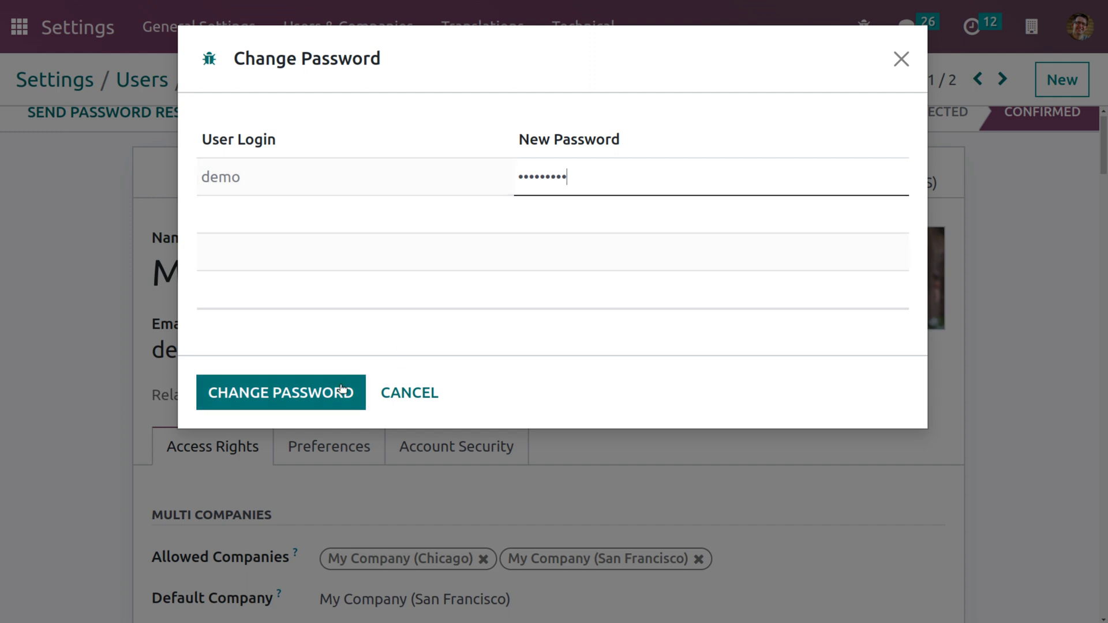
left_click(324, 391)
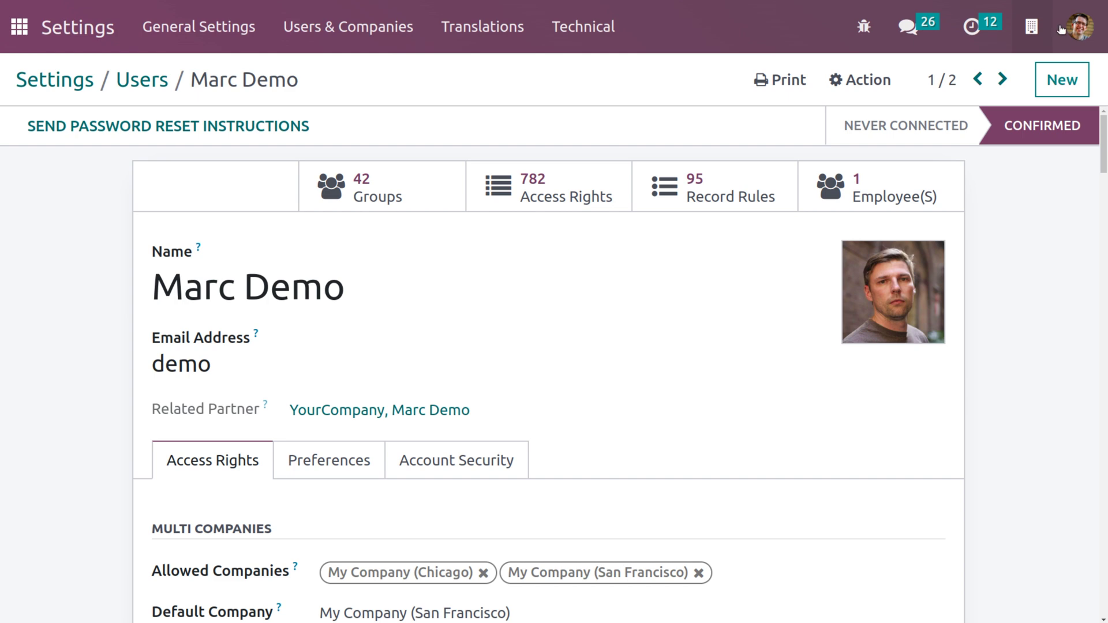
left_click(1079, 28)
Step: Log out and log in as the demo user with the newly set password
left_click(1003, 269)
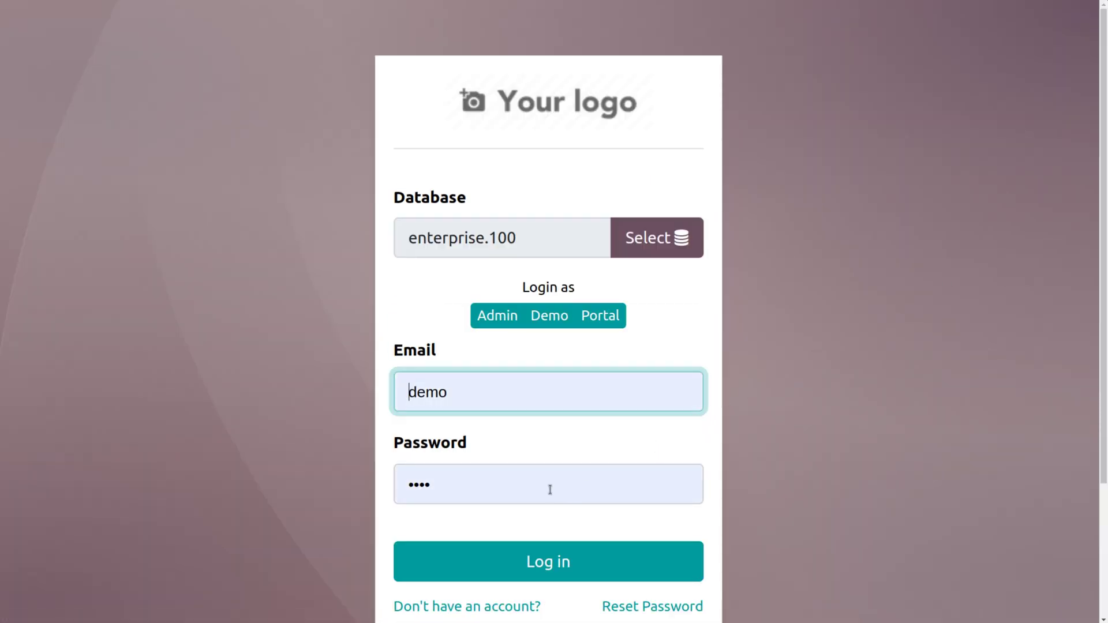
left_click(549, 488)
key("BackSpace")
key("BackSpace")
key("BackSpace")
key("BackSpace")
type("demo1234")
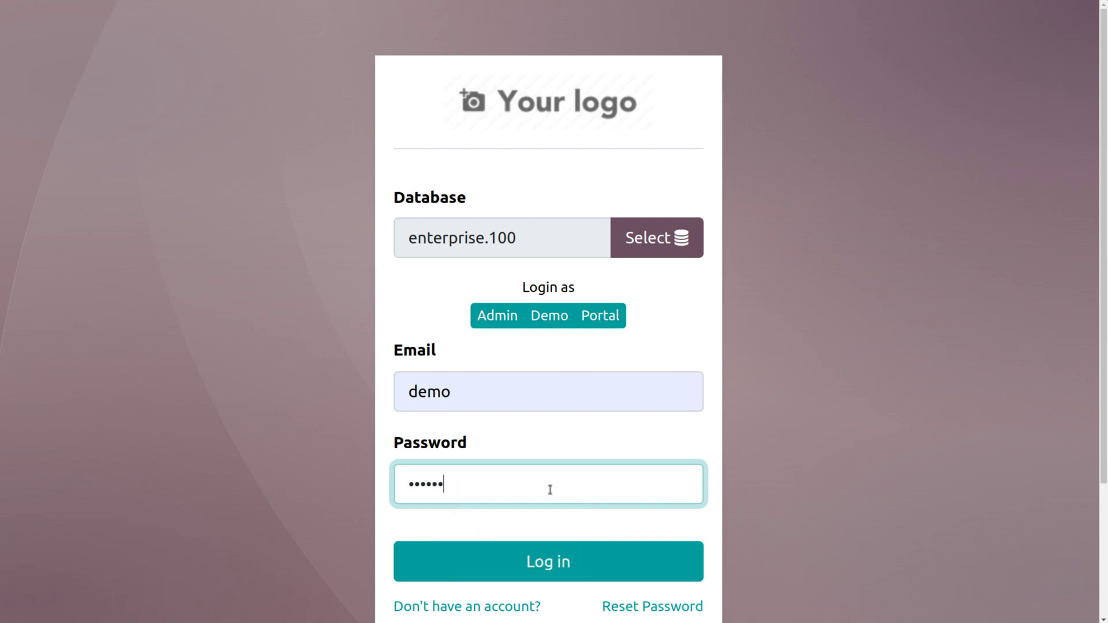
type("5")
left_click(551, 562)
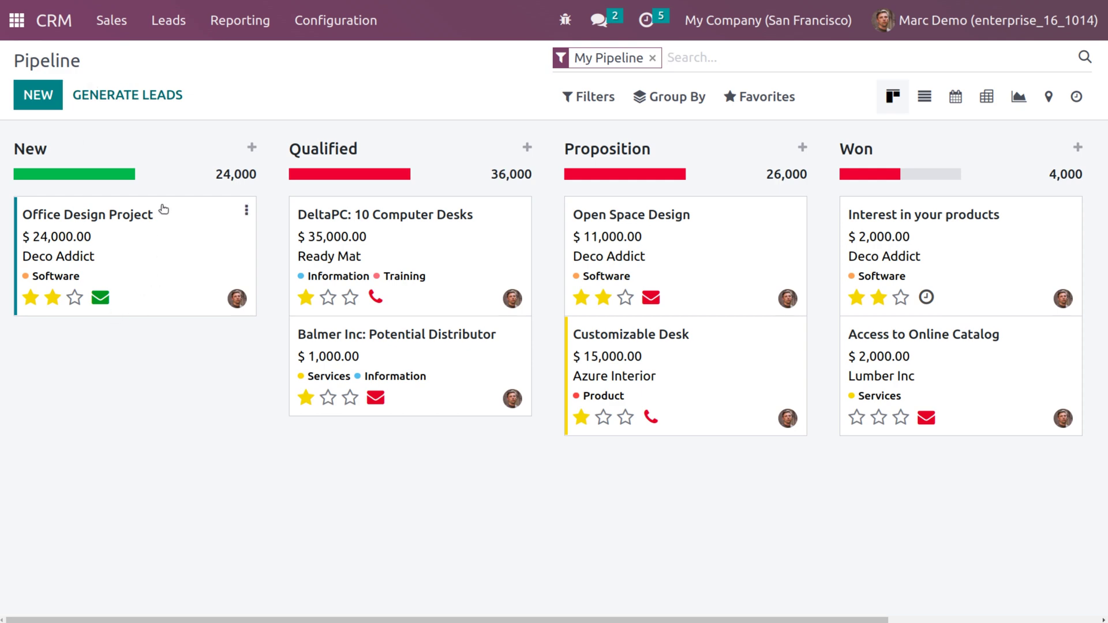
Step: Browse the CRM Sales, Leads and Reporting menus, viewing all 23 leads, then open the user menu
left_click(123, 22)
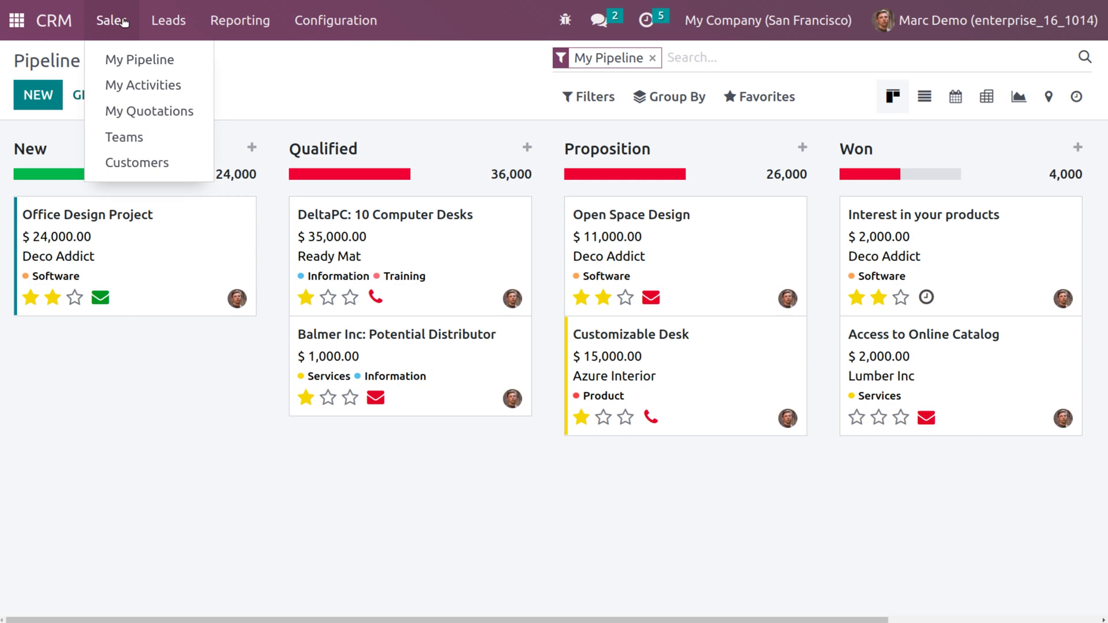
left_click(161, 21)
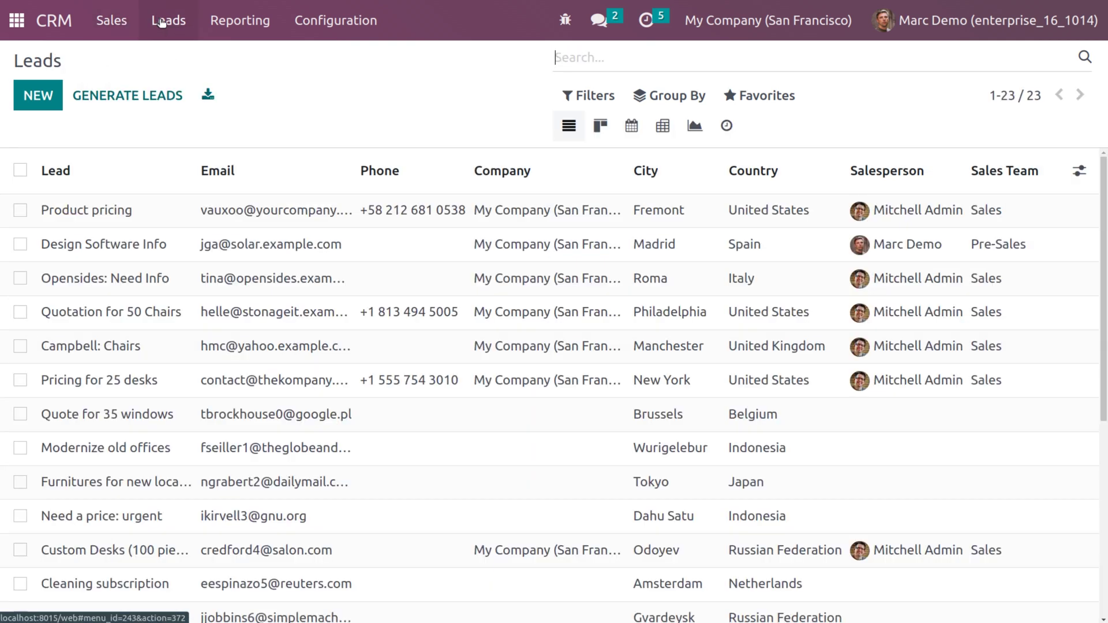
left_click(224, 22)
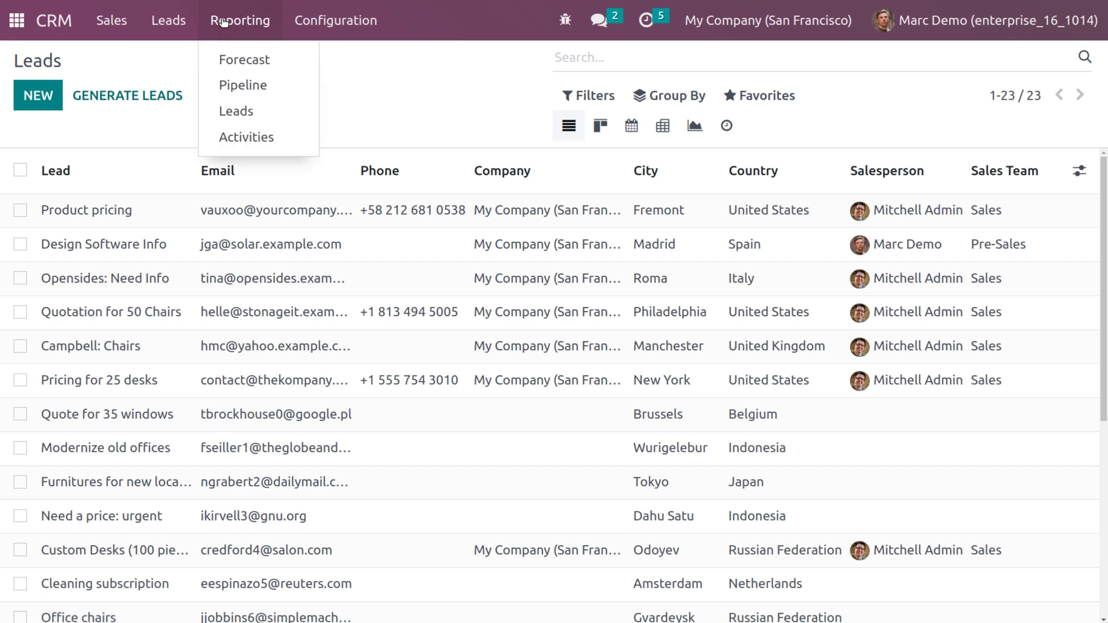
mouse_move(331, 17)
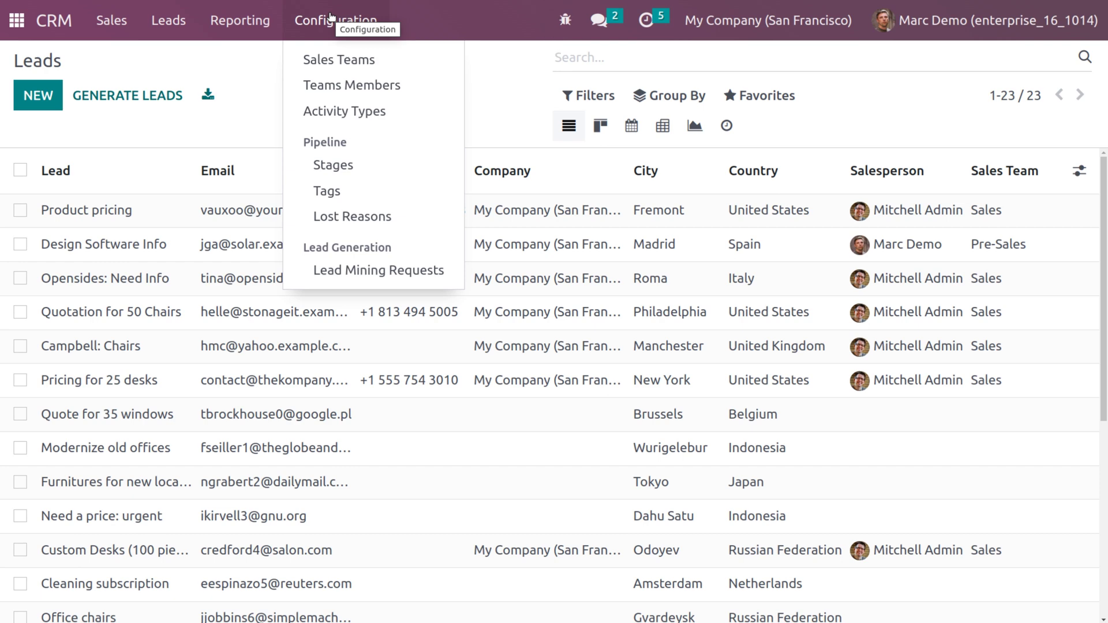
left_click(887, 24)
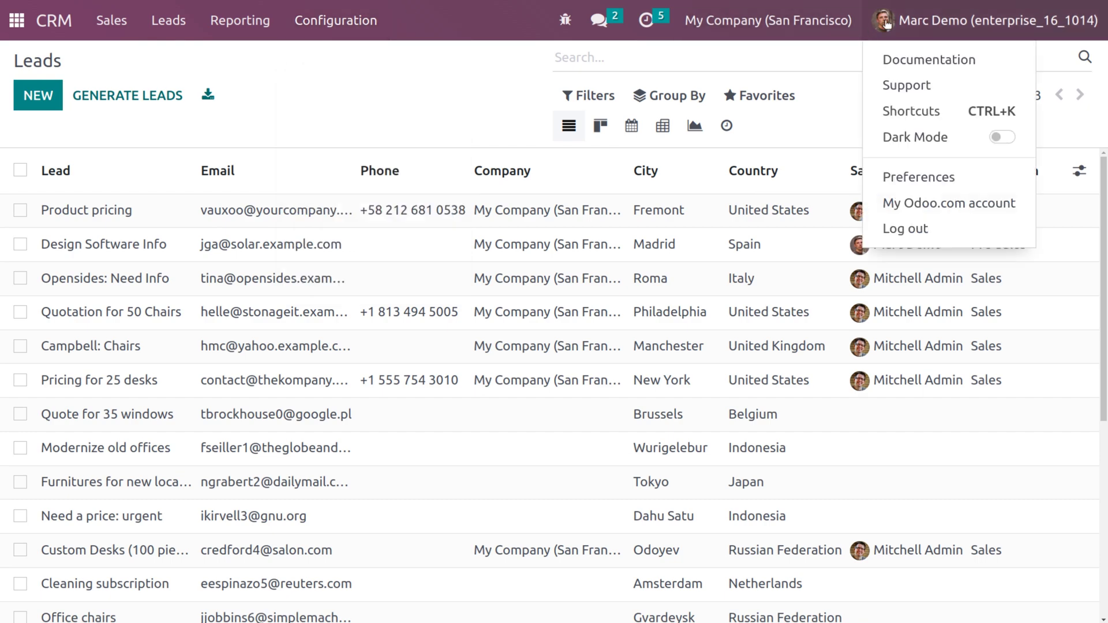
Step: Log out, sign in with the administrator's login and password, and decline Chrome's password saving
left_click(912, 224)
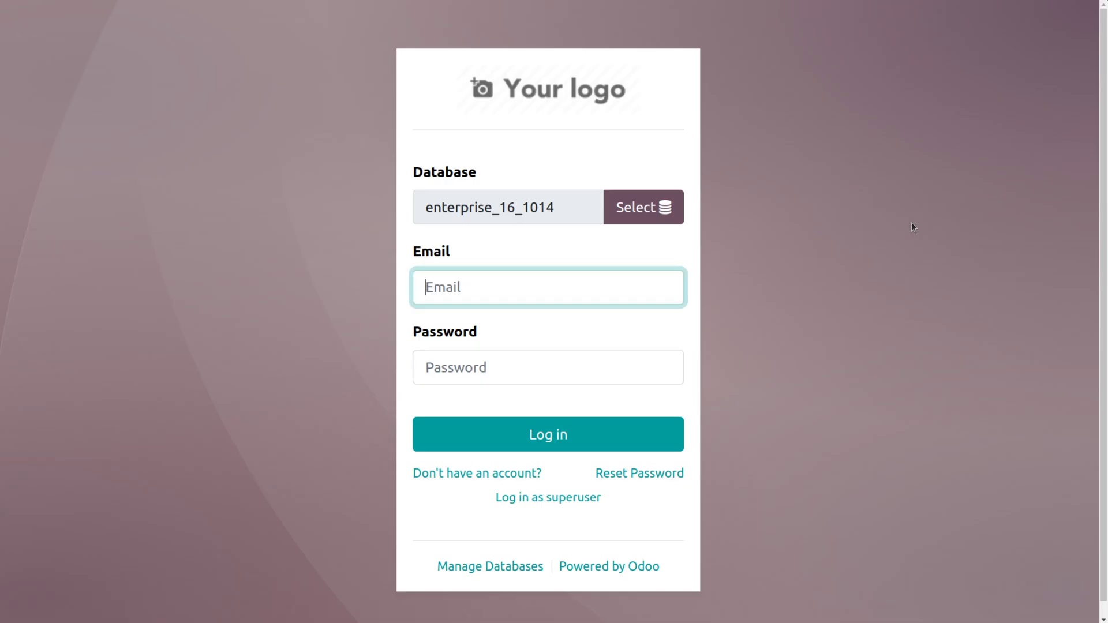
left_click(662, 274)
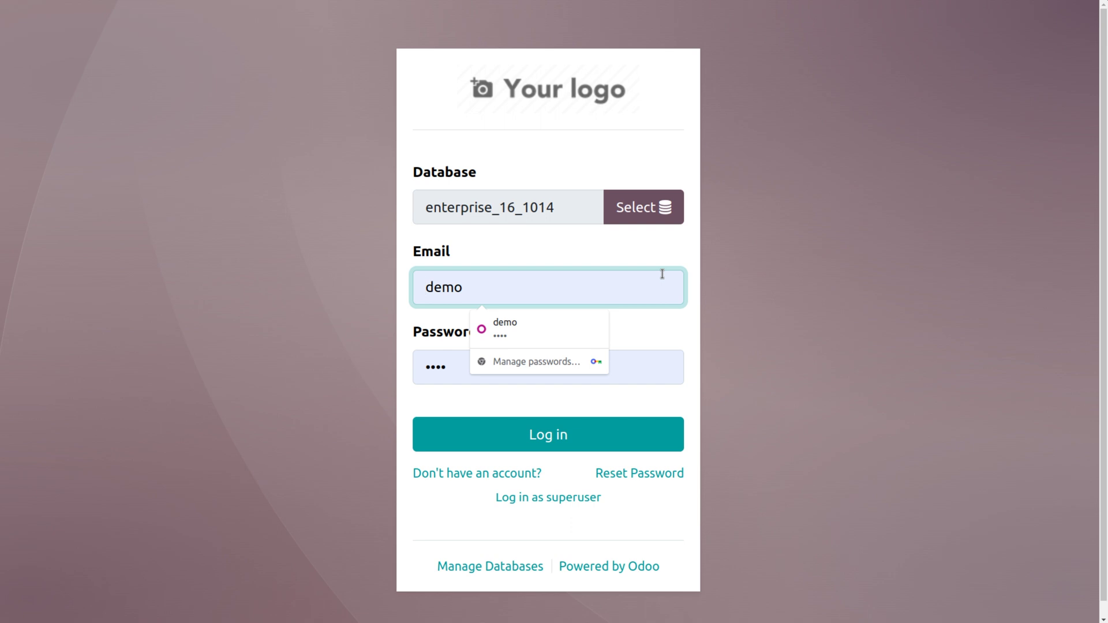
left_click(598, 299)
key("BackSpace")
key("BackSpace")
key("BackSpace")
key("BackSpace")
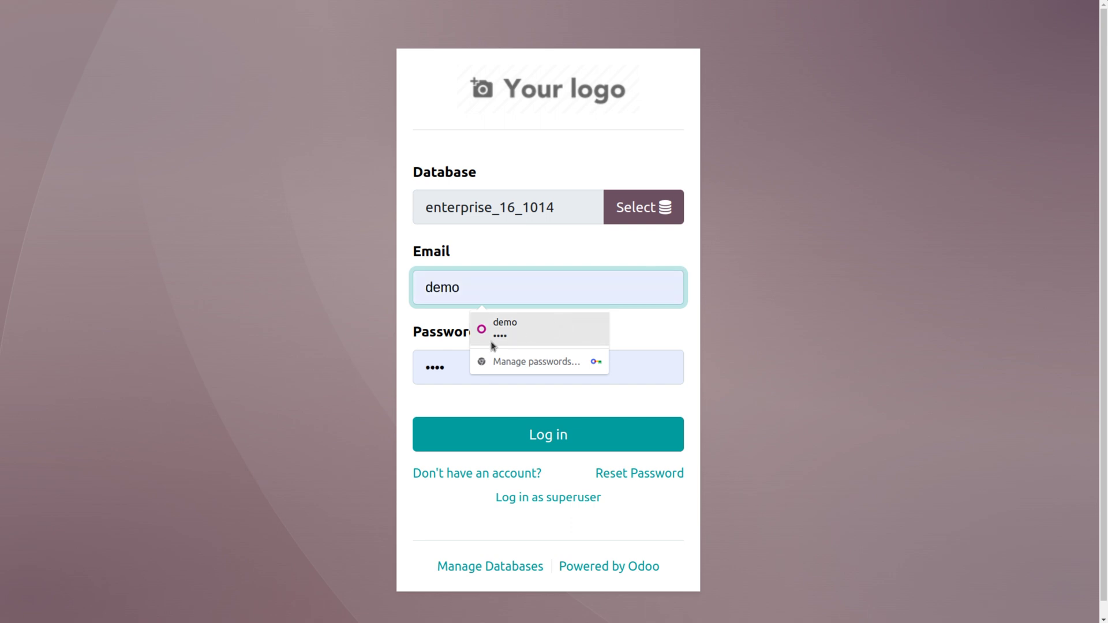
left_click(443, 362)
key("BackSpace")
key("BackSpace")
key("BackSpace")
key("BackSpace")
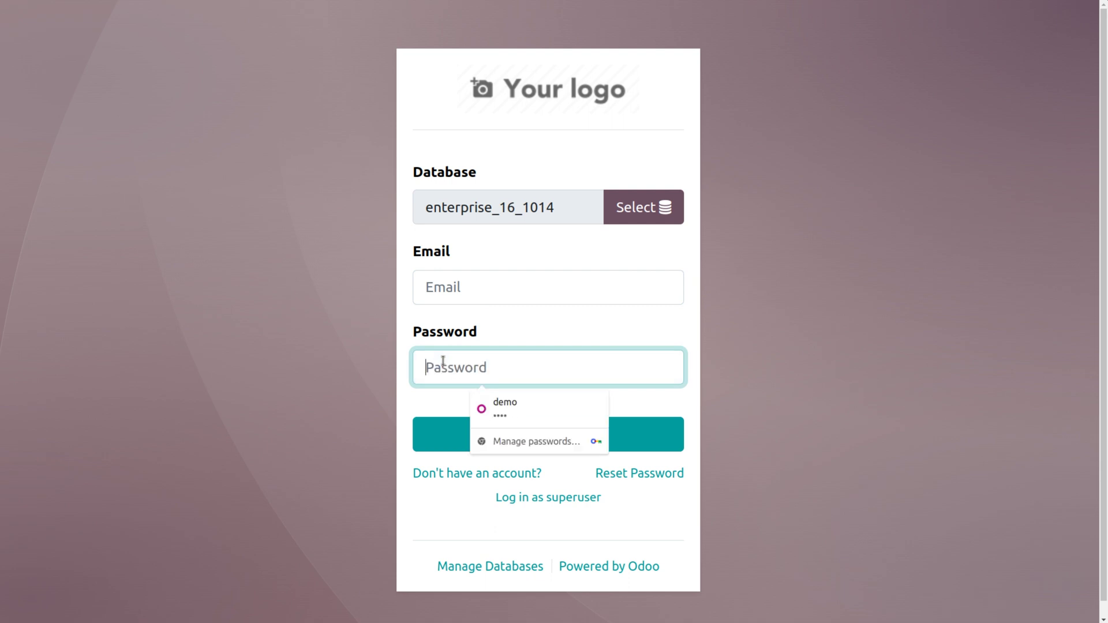
type("a")
left_click(430, 300)
type("1")
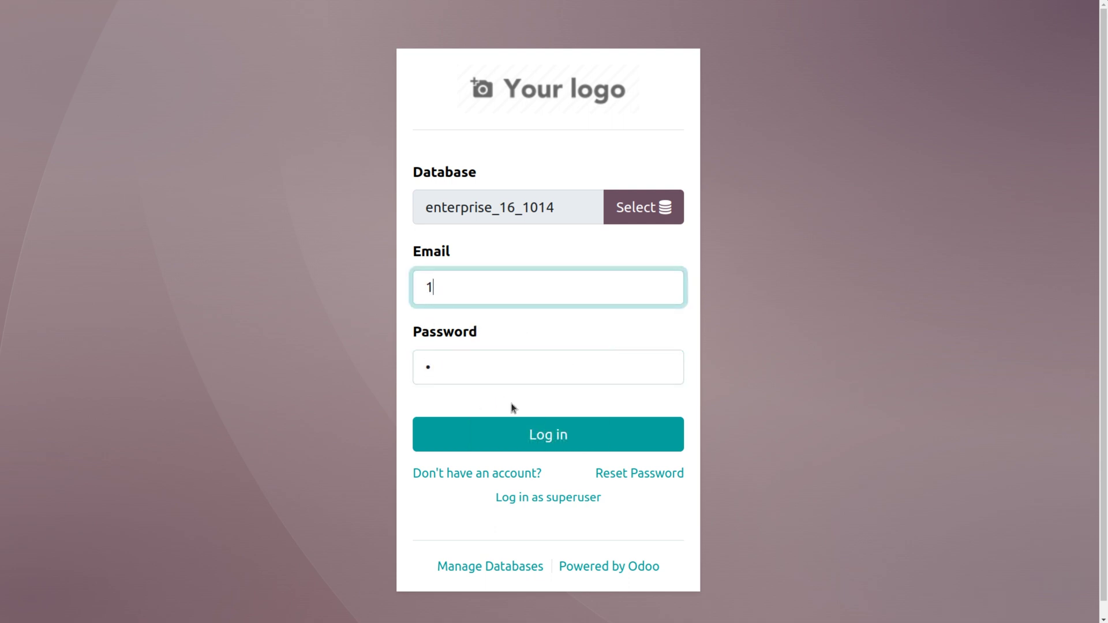
left_click(518, 432)
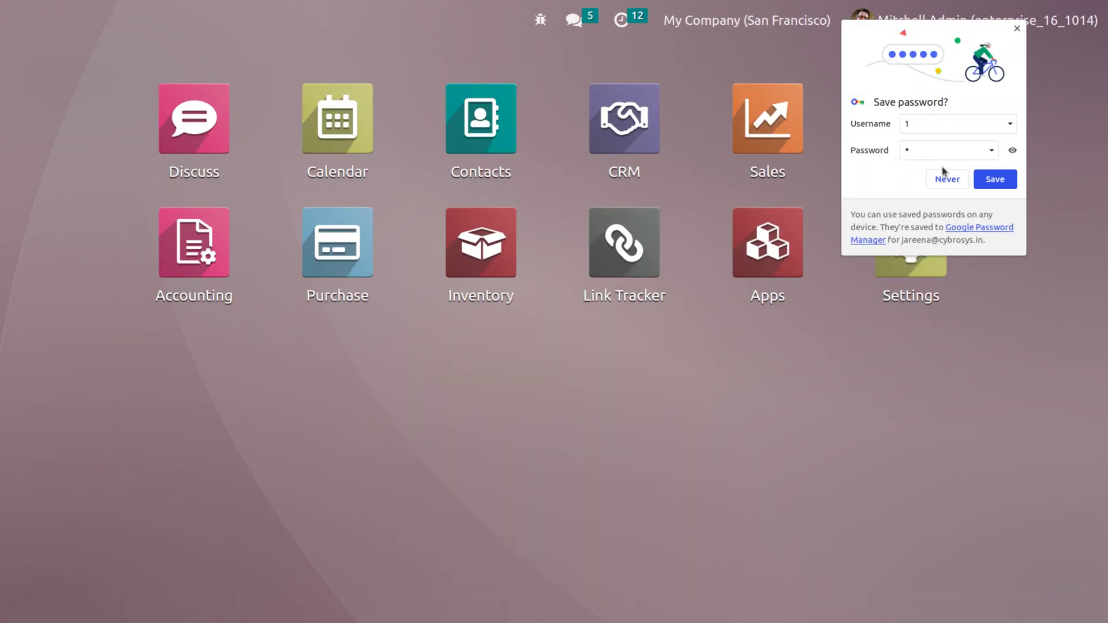
left_click(945, 180)
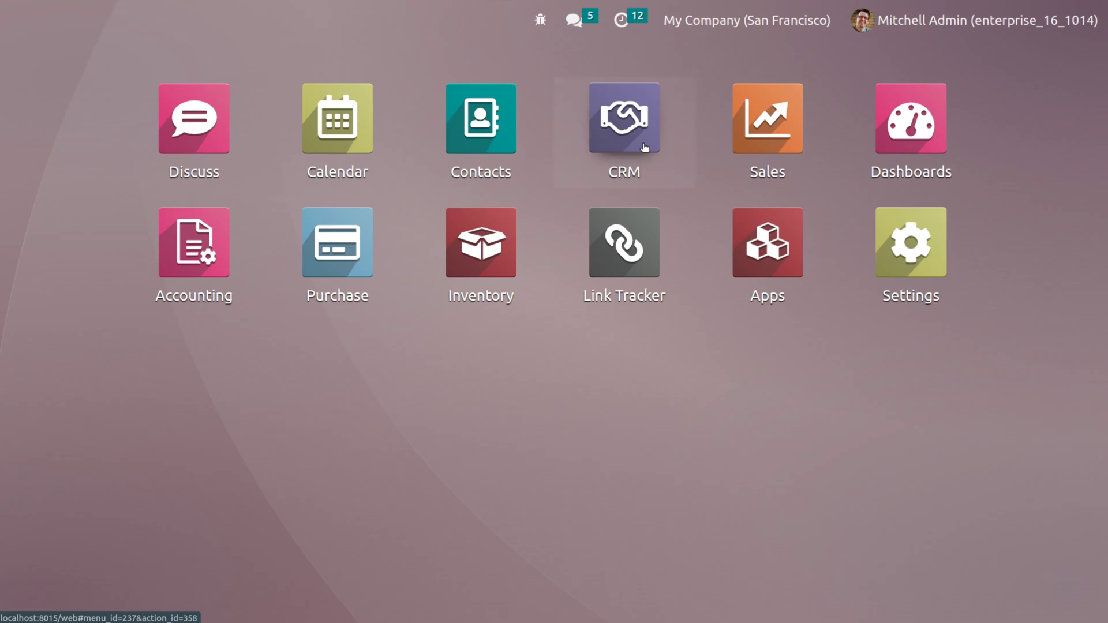
Step: Go to CRM Configuration > Settings, search 'u', and open Manage Users
left_click(644, 147)
left_click(356, 6)
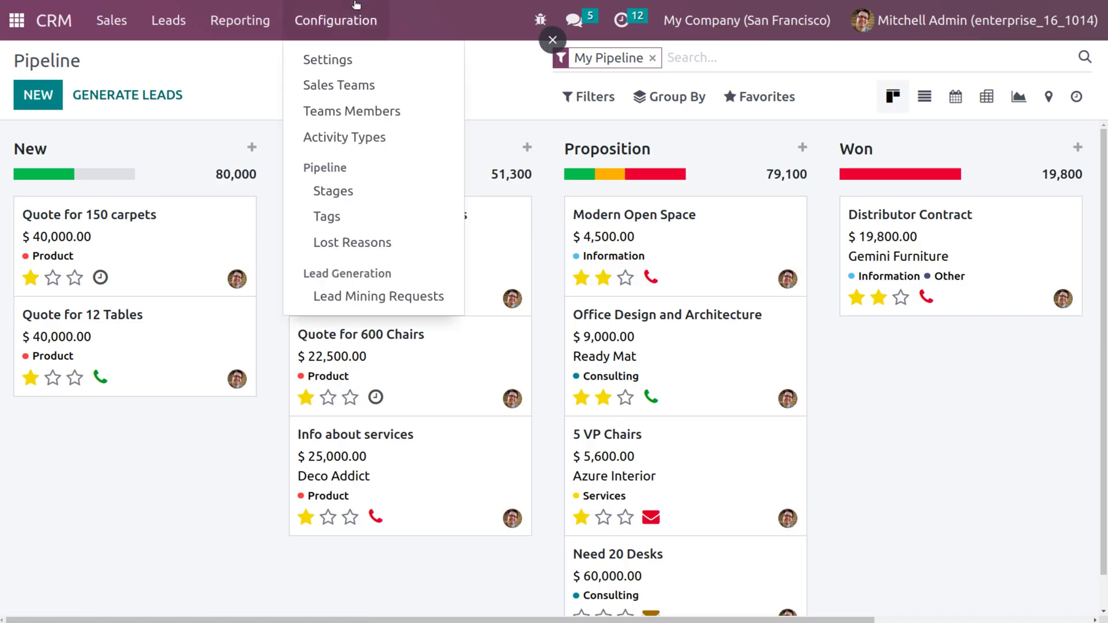
left_click(356, 60)
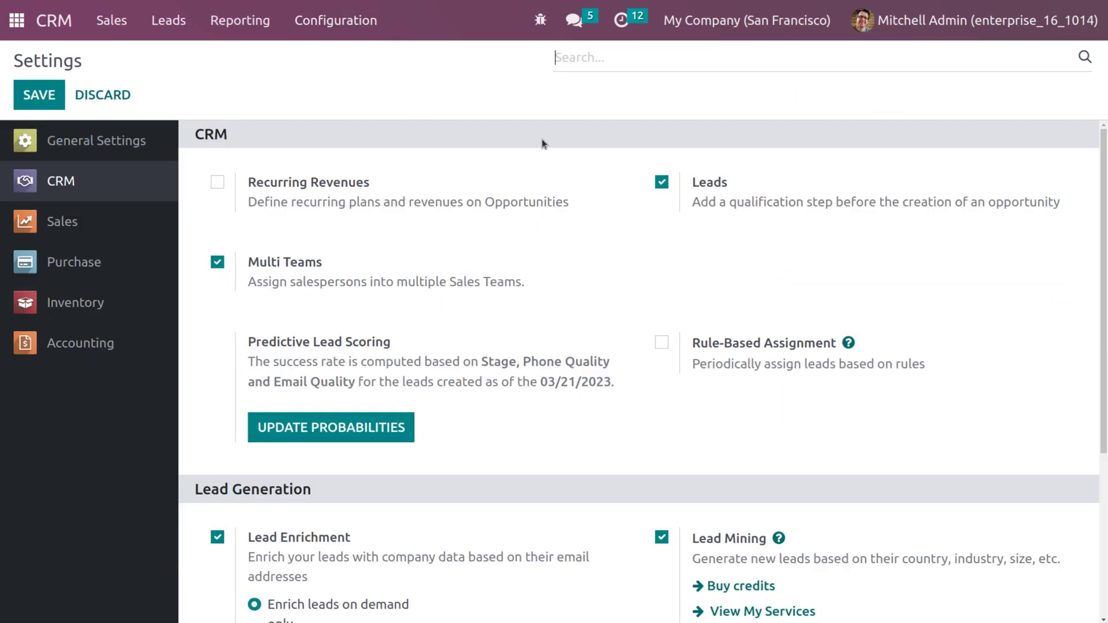
type("user")
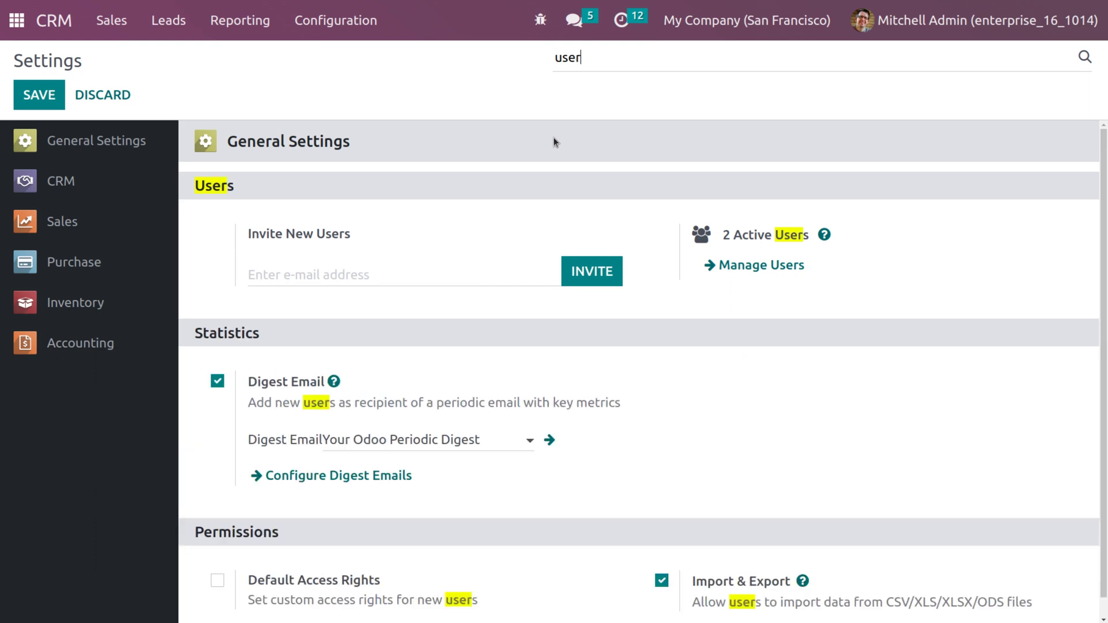
left_click(723, 267)
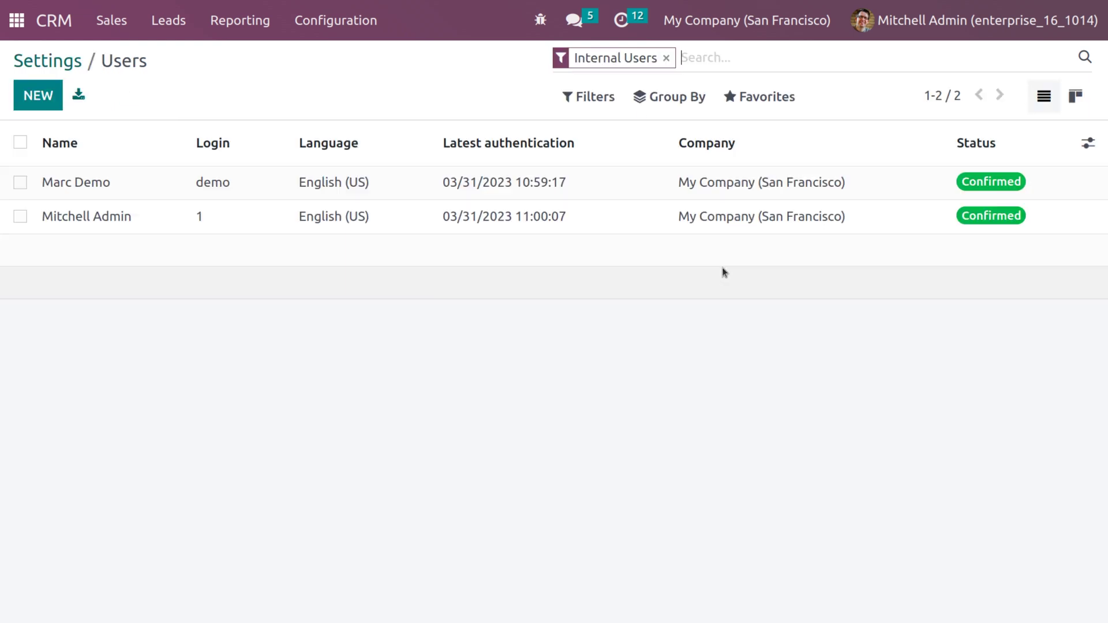
Step: Choose 'User: Own Documents Only' for the demo user's Sales access and save the record
left_click(502, 178)
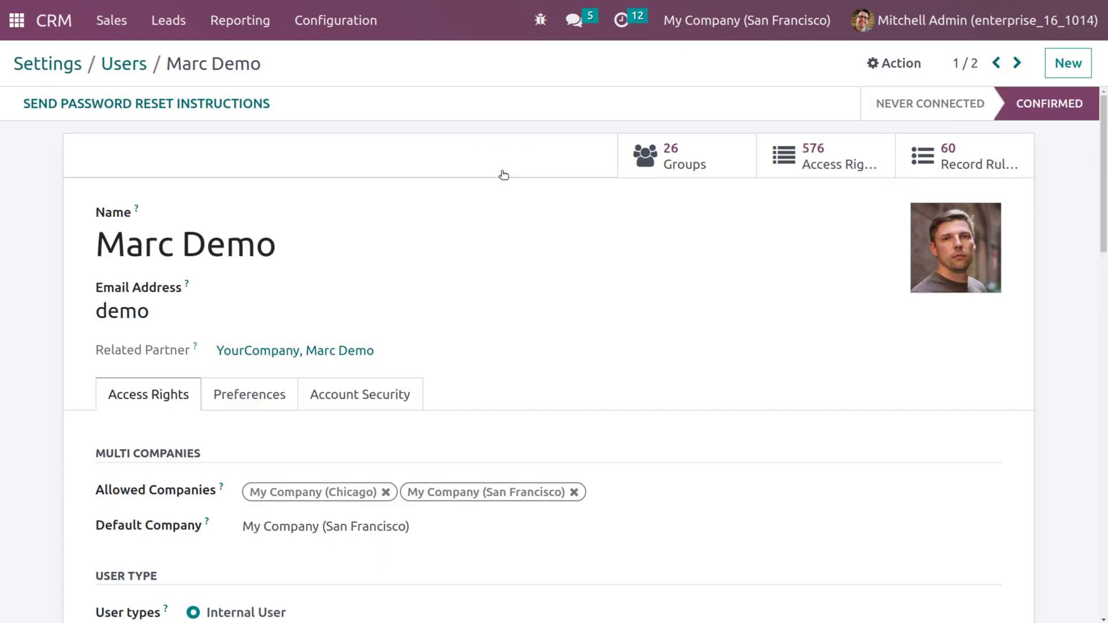
scroll(346, 442, "down", 5)
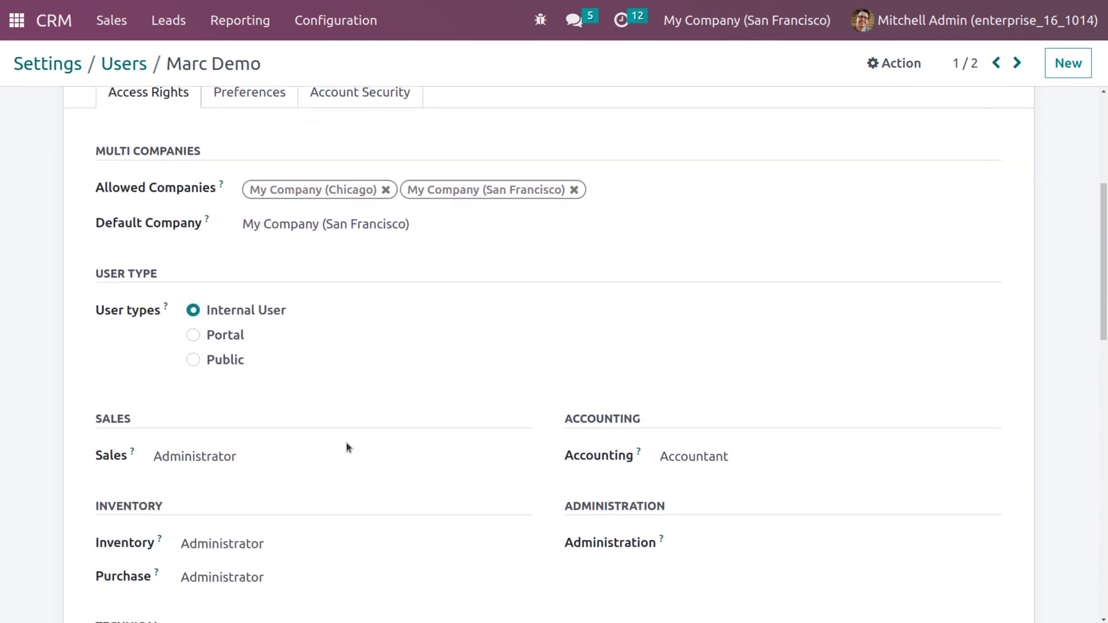
left_click(272, 458)
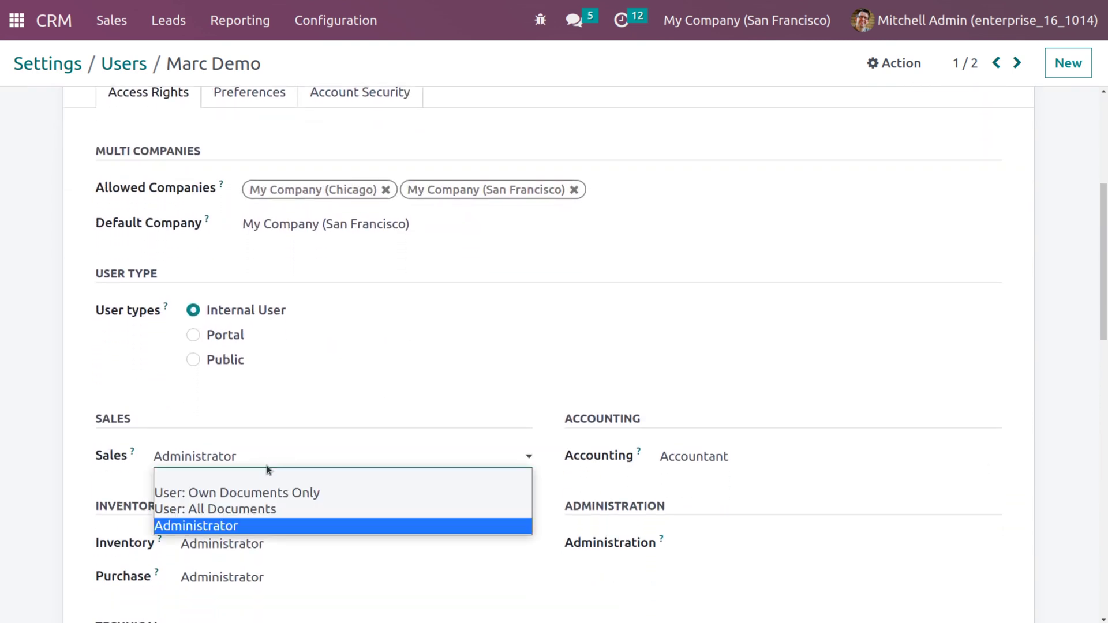
left_click(264, 495)
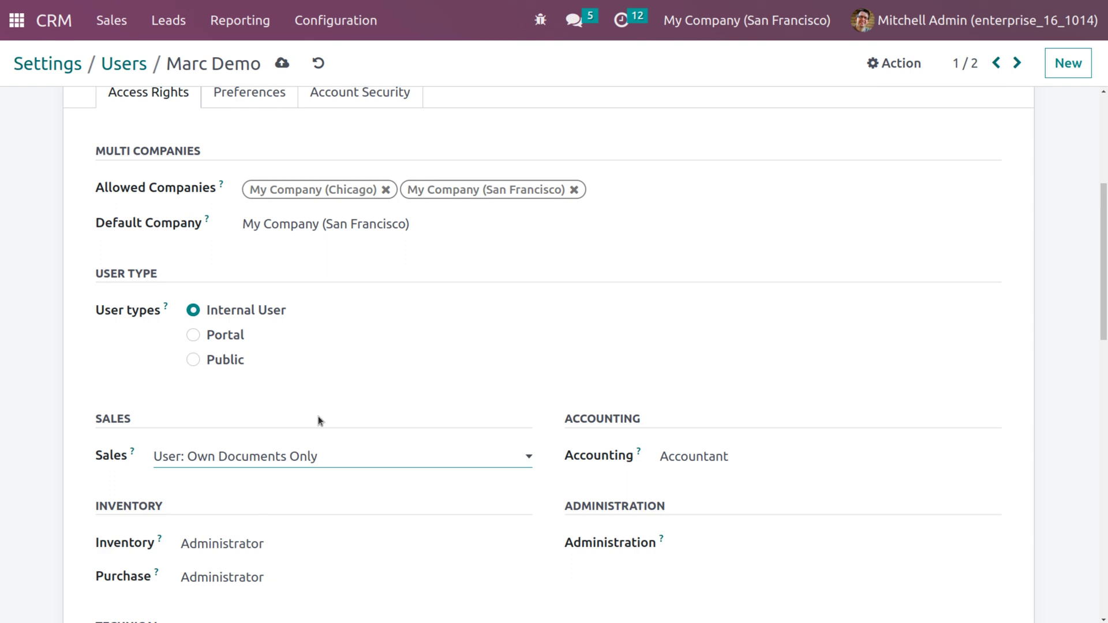
scroll(335, 404, "up", 5)
left_click(282, 64)
left_click(950, 22)
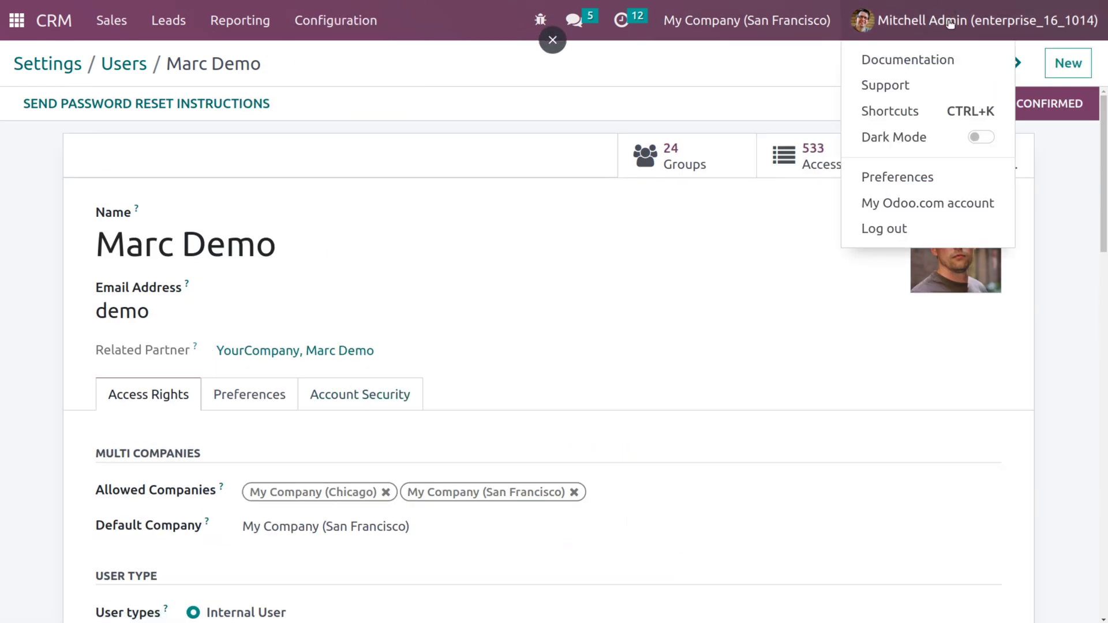
Step: Log out and log in with the autofilled demo credentials, dismissing Chrome's warning, then open CRM
left_click(925, 225)
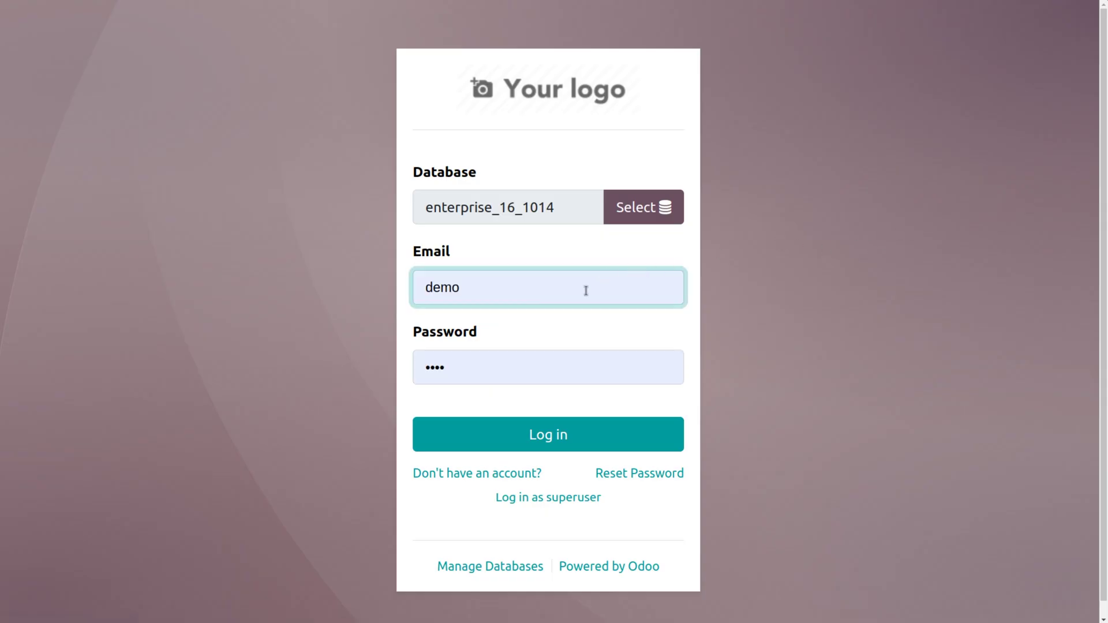
left_click(545, 450)
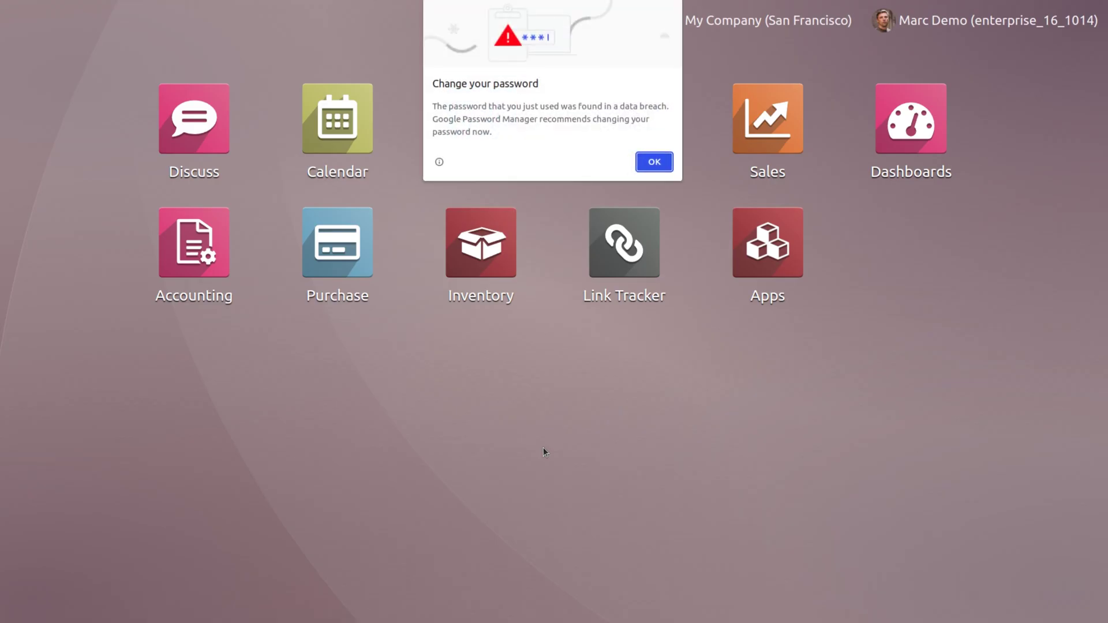
left_click(654, 162)
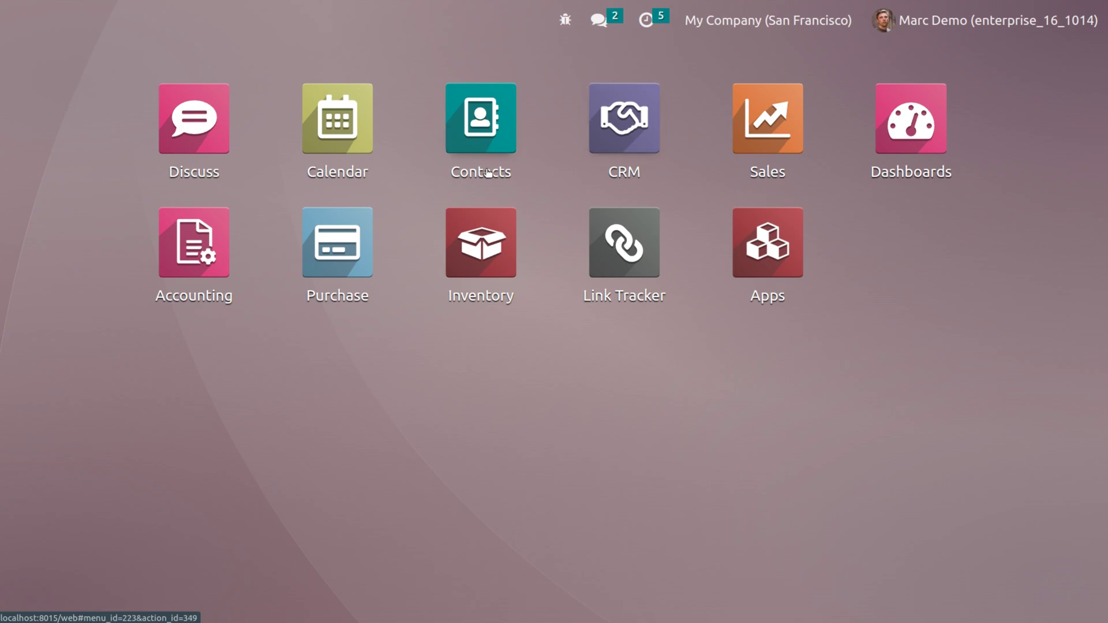
left_click(633, 120)
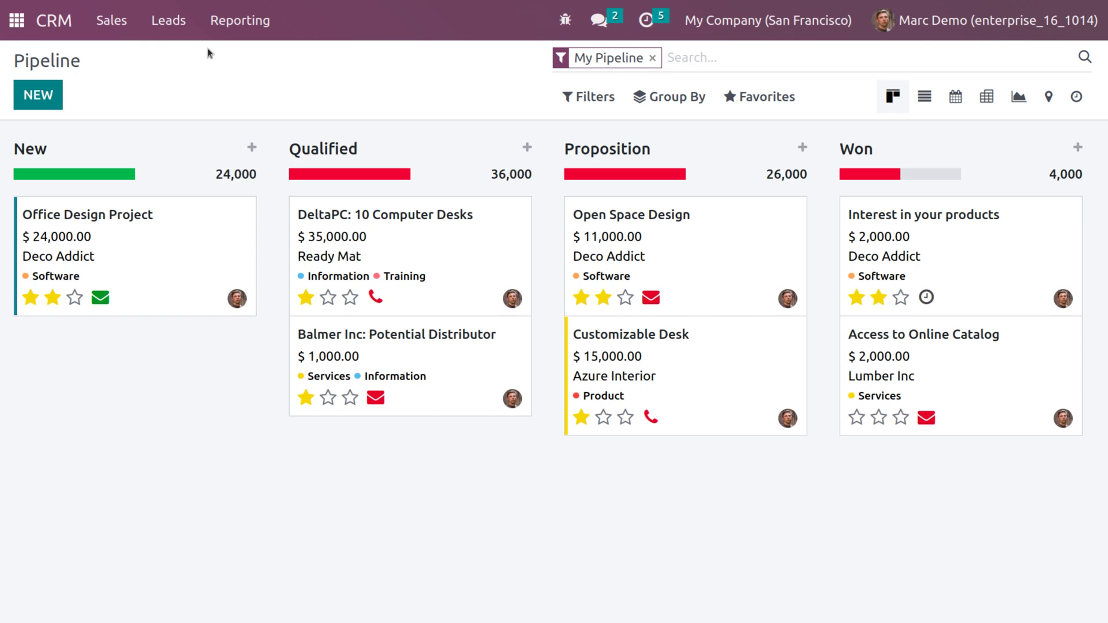
Step: Check the CRM Sales, Leads and Reporting menus, confirming the Leads list shows only 14 leads
left_click(124, 24)
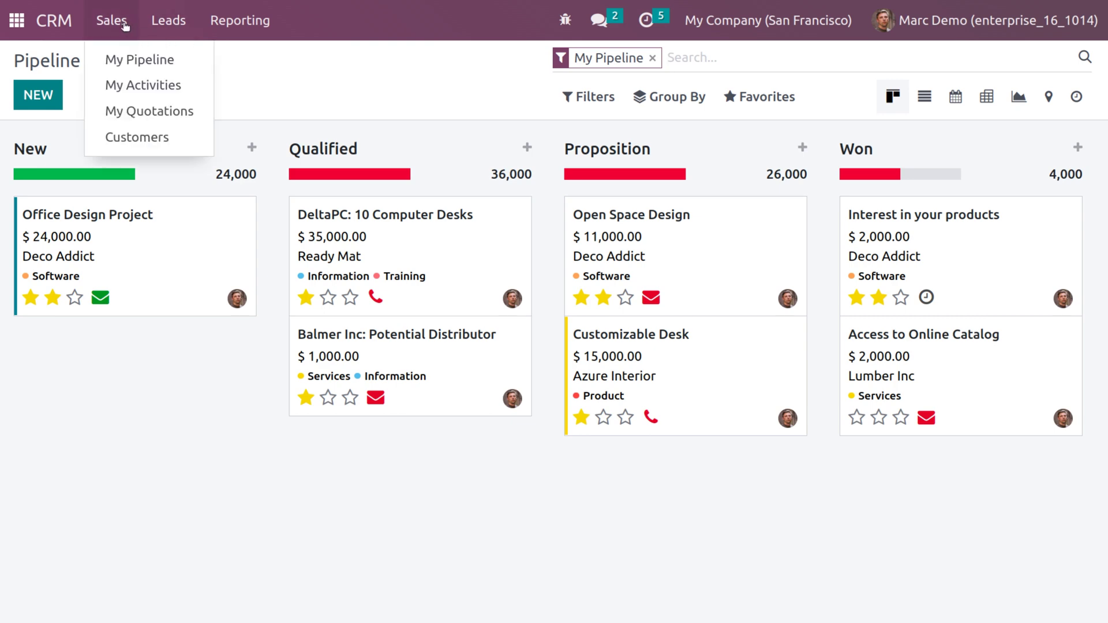
left_click(164, 24)
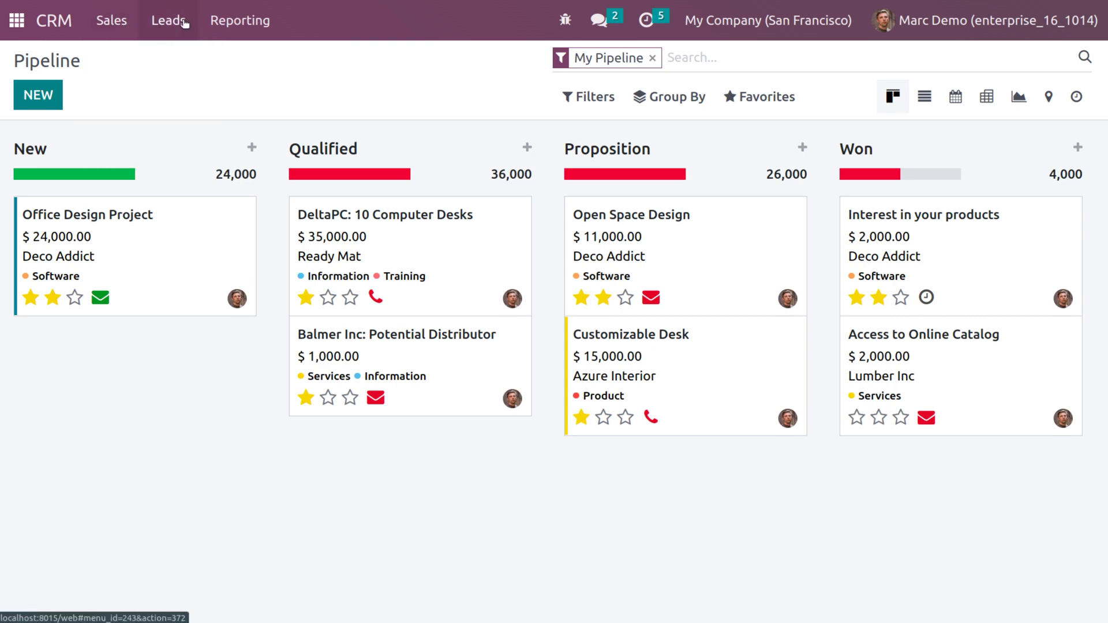
left_click(245, 23)
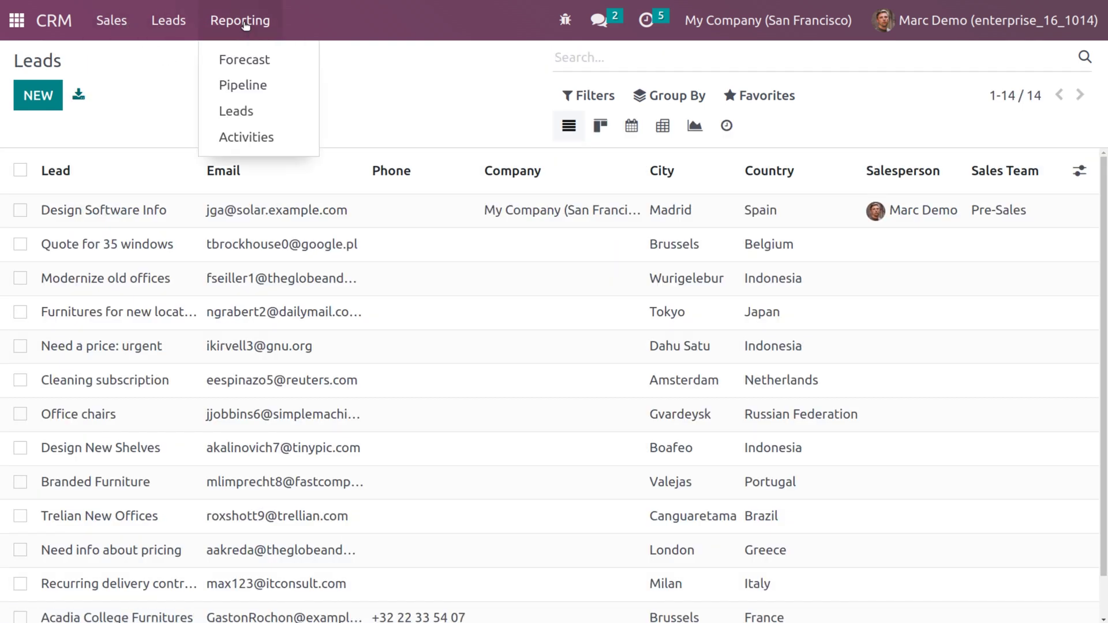
left_click(345, 75)
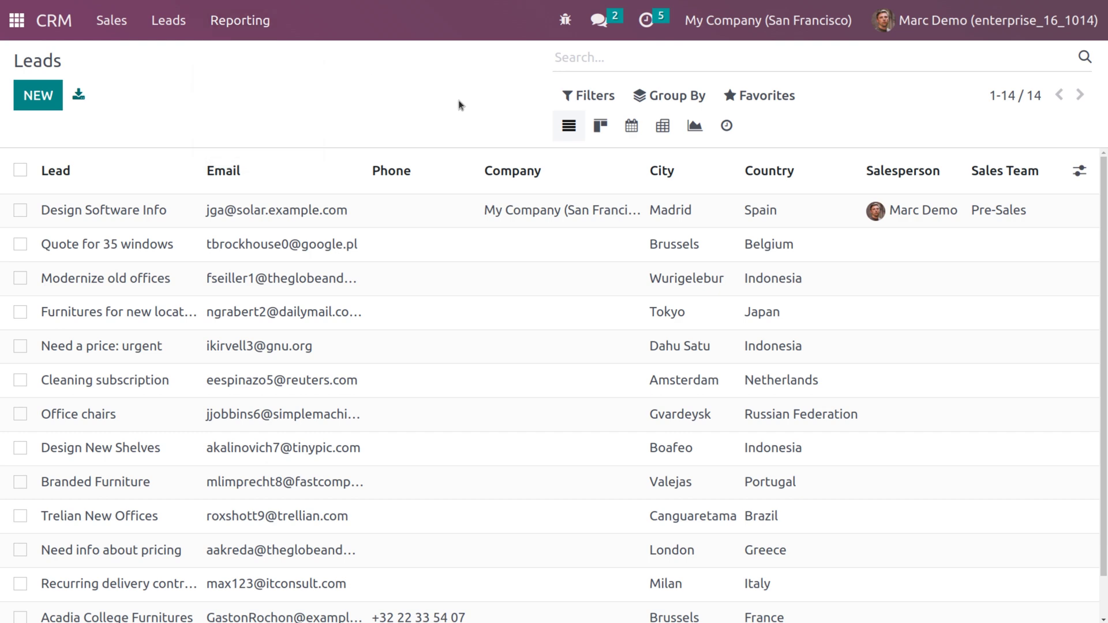
left_click(902, 22)
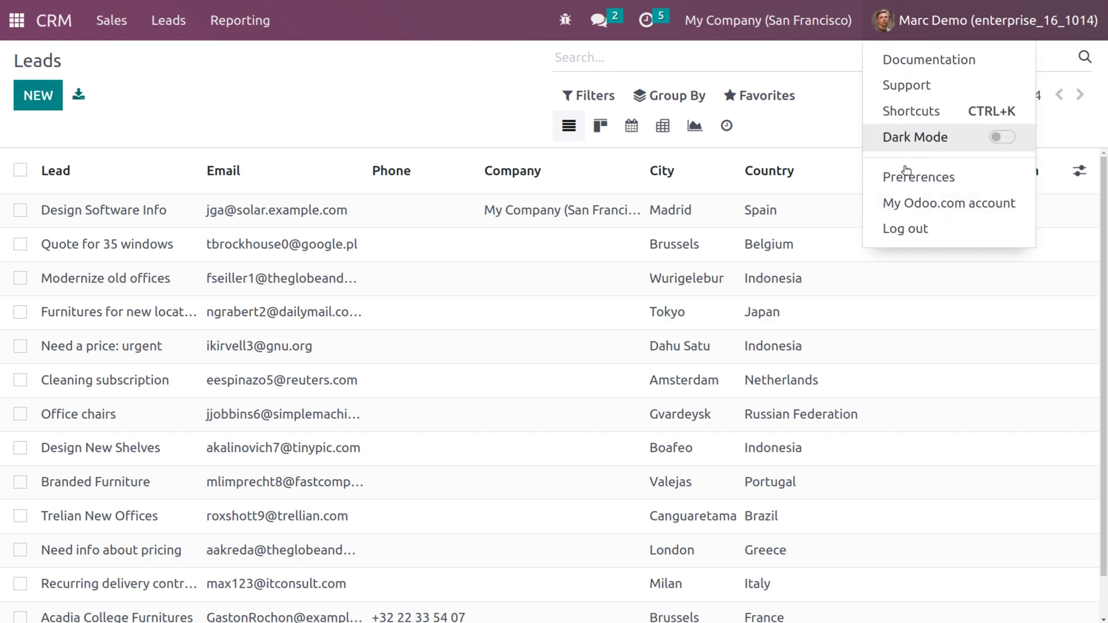
Step: Log out of the demo user's session and enter the administrator's login and password
left_click(904, 226)
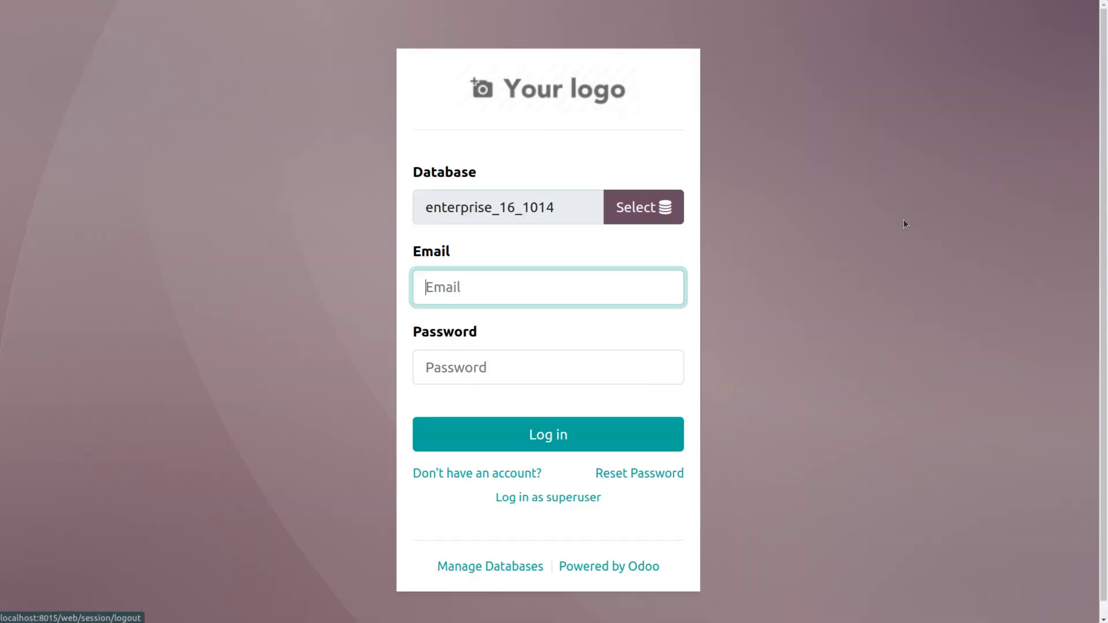
left_click(596, 302)
key("BackSpace")
key("BackSpace")
key("BackSpace")
key("BackSpace")
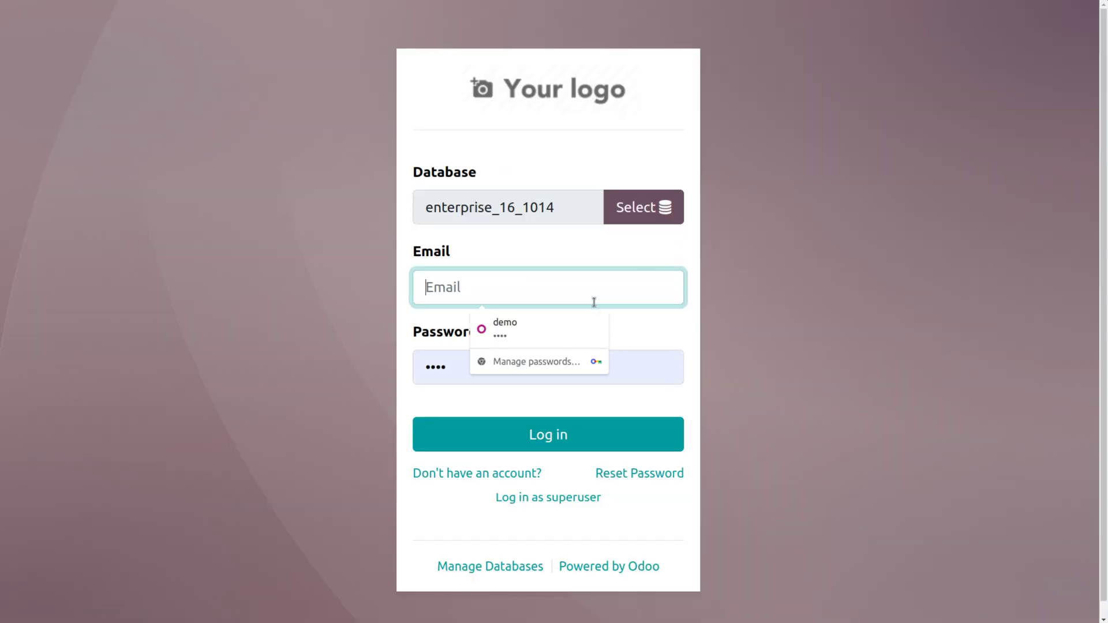
type("1")
left_click(575, 349)
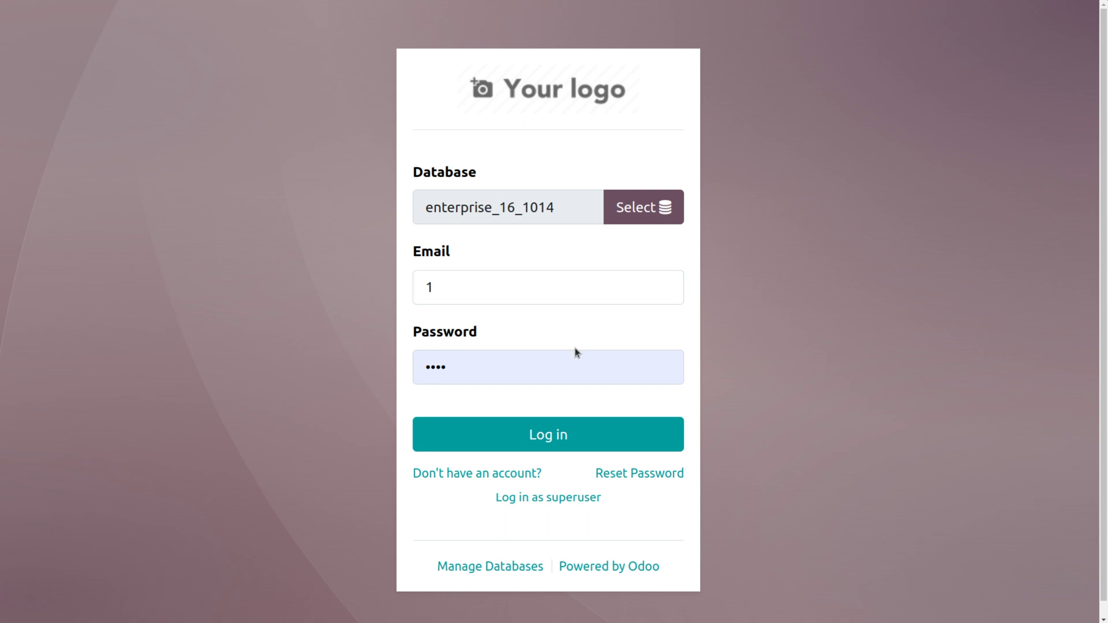
left_click(572, 369)
key("BackSpace")
key("BackSpace")
key("BackSpace")
key("BackSpace")
type("1")
Step: Sign in as administrator, open the CRM pipeline and decline Chrome's save-password offer
left_click(576, 434)
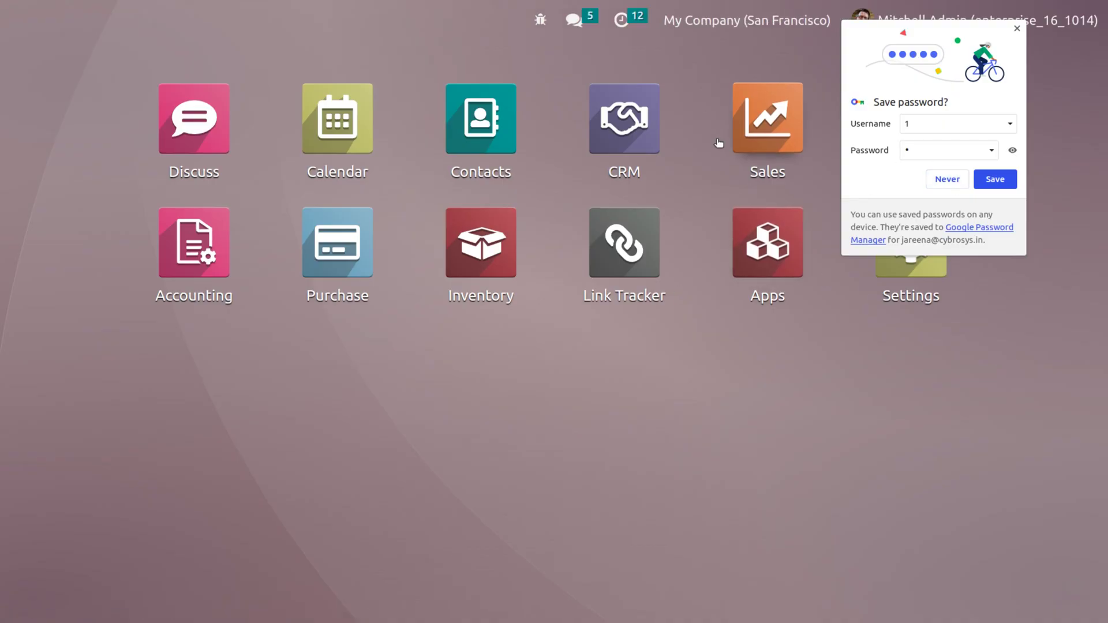
left_click(636, 137)
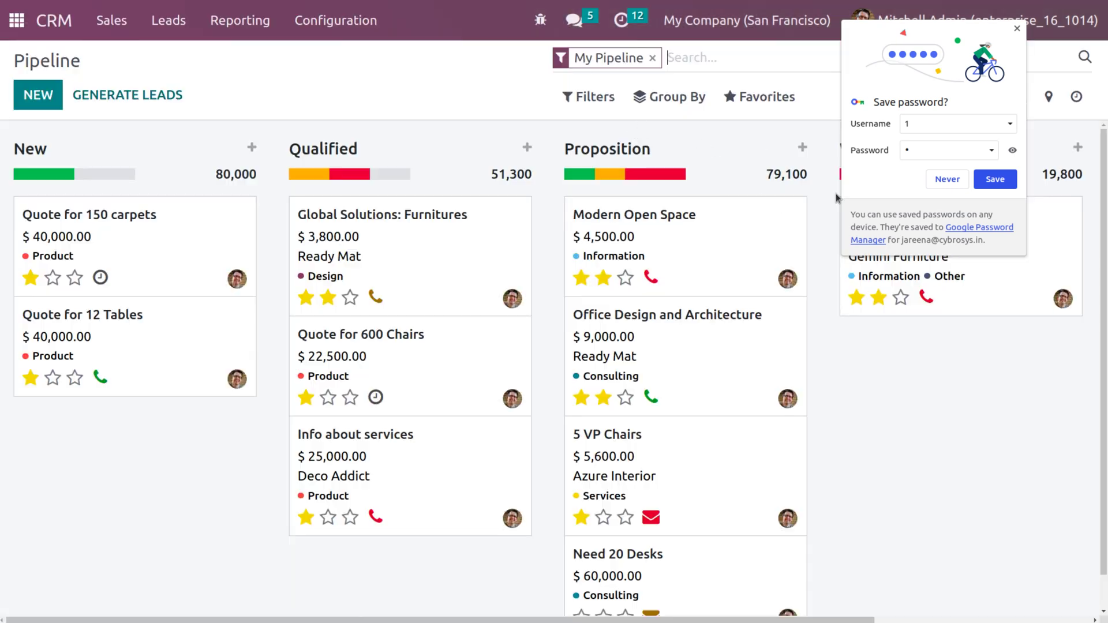
left_click(947, 180)
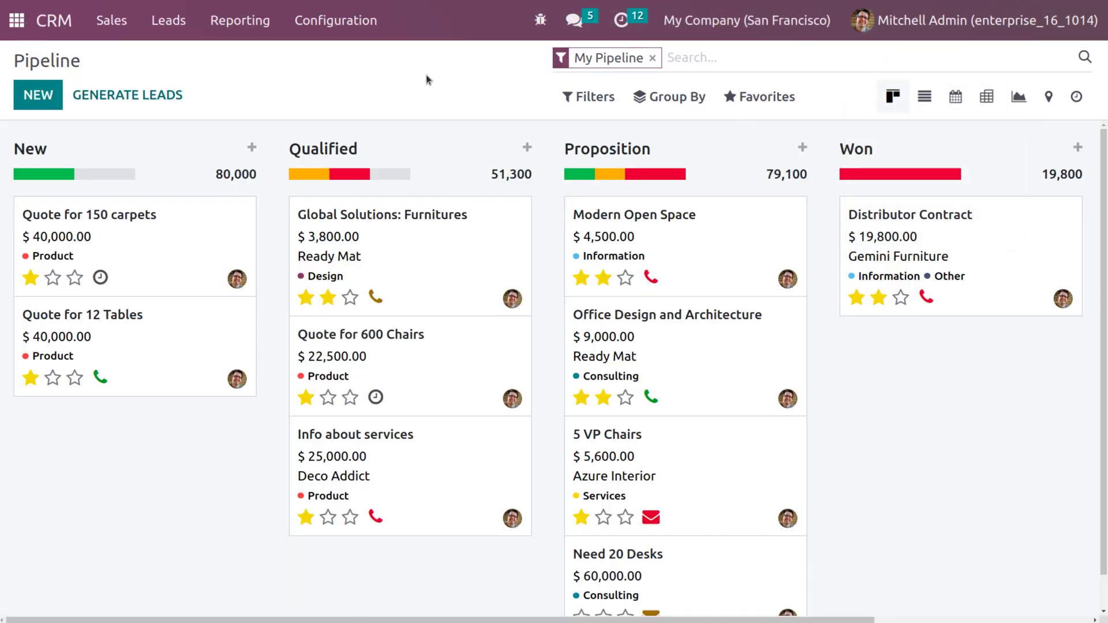
Step: Search 'user' in CRM Settings and open the Manage Users list
left_click(350, 20)
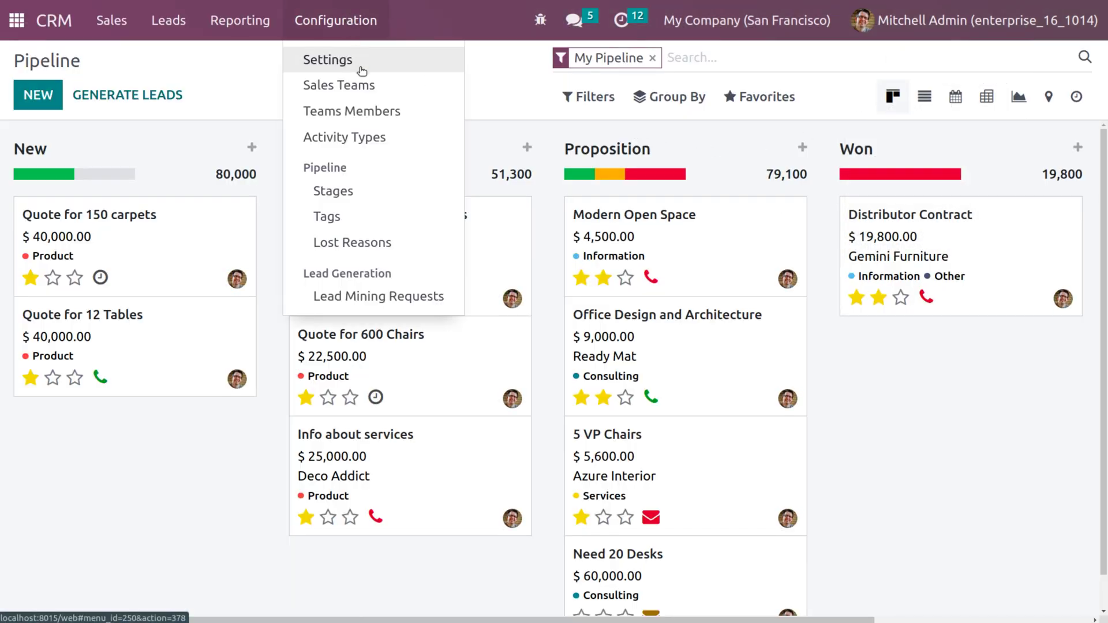
left_click(358, 60)
type("user")
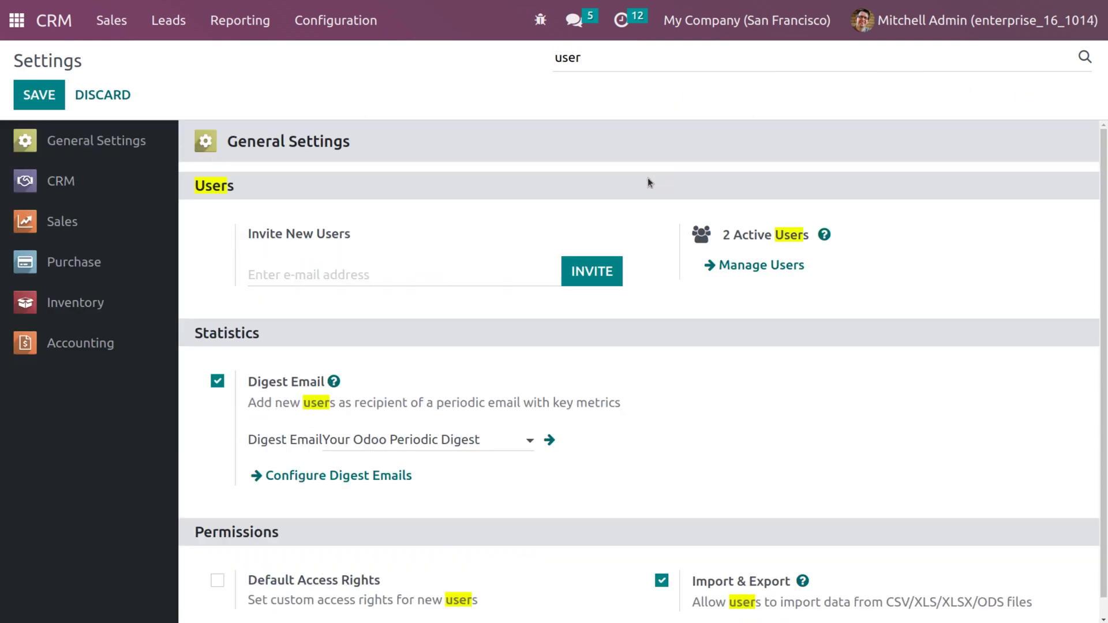
left_click(756, 265)
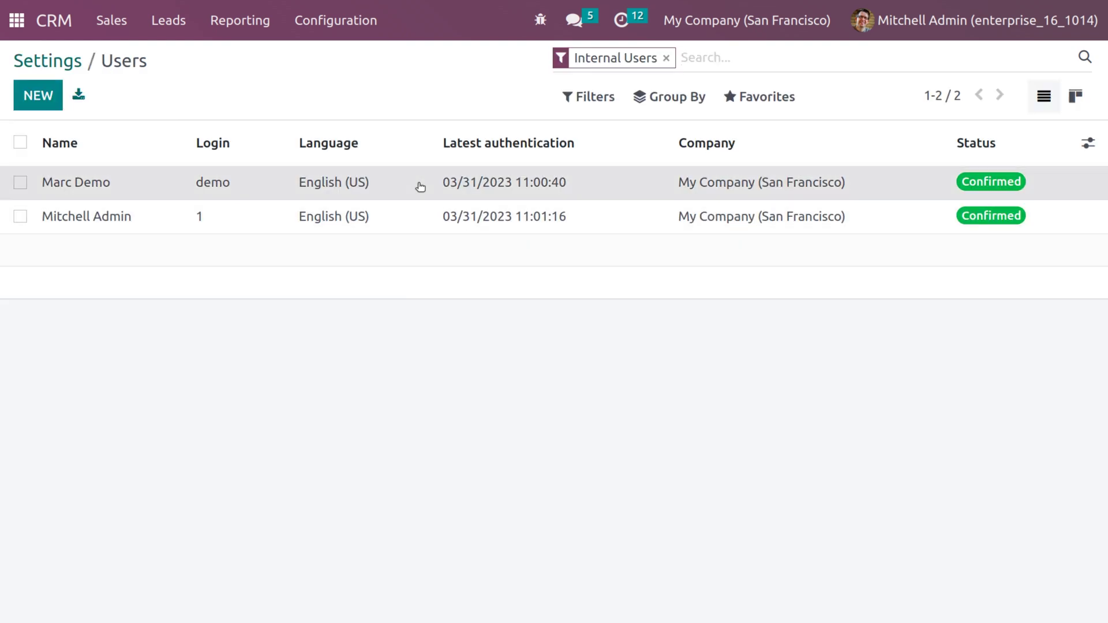
Step: Set the demo user's Sales access right to User: All Documents and save the record
left_click(417, 183)
scroll(323, 424, "down", 5)
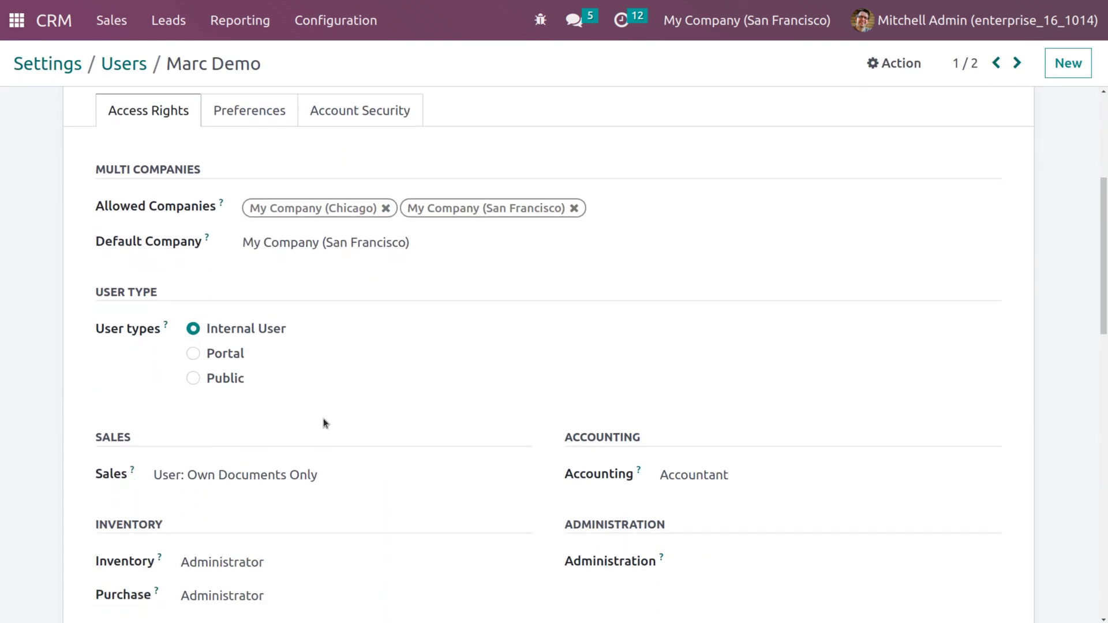
left_click(293, 375)
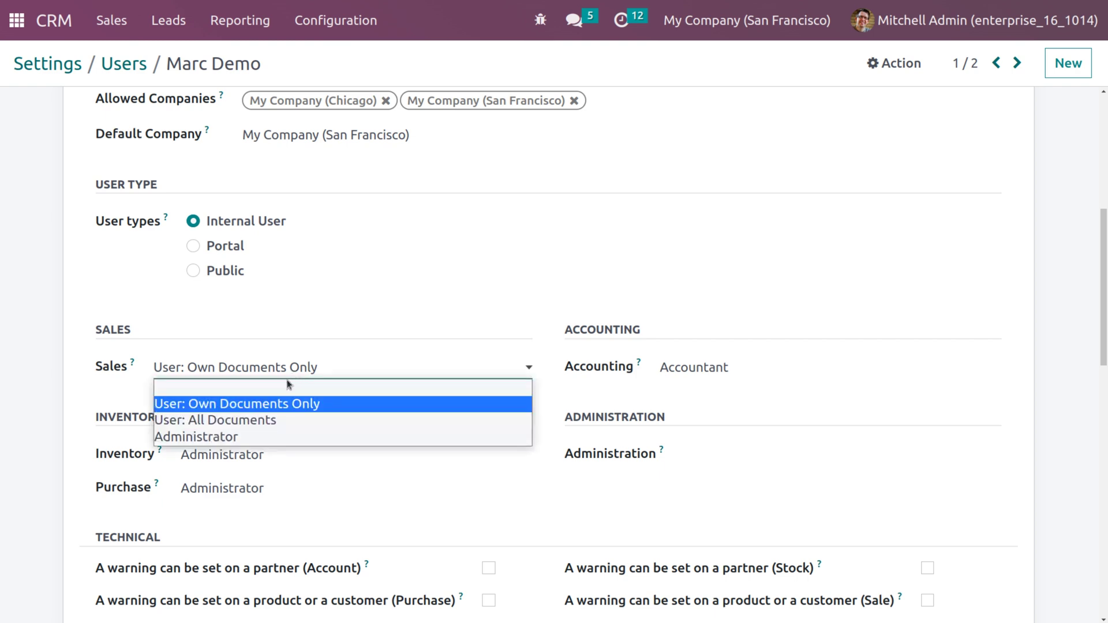
left_click(259, 425)
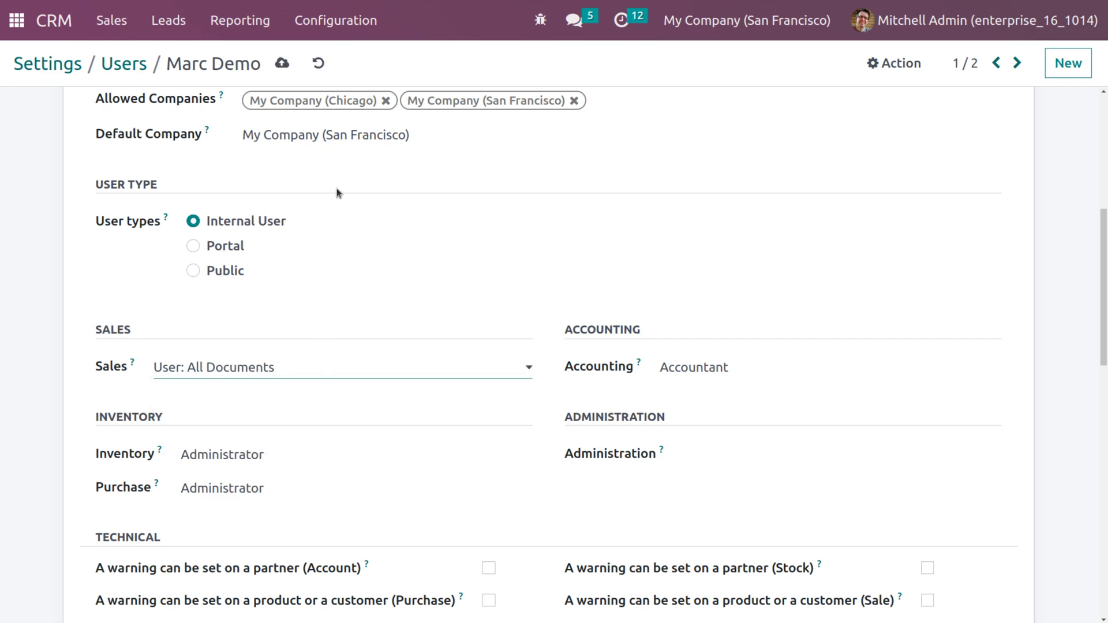
left_click(283, 64)
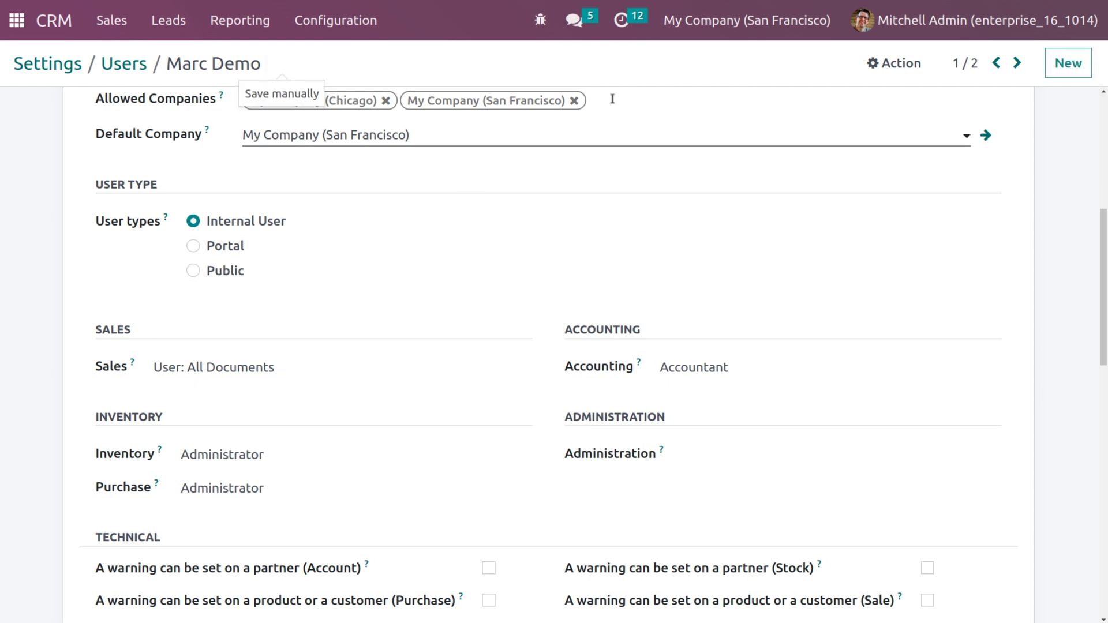
scroll(895, 205, "up", 7)
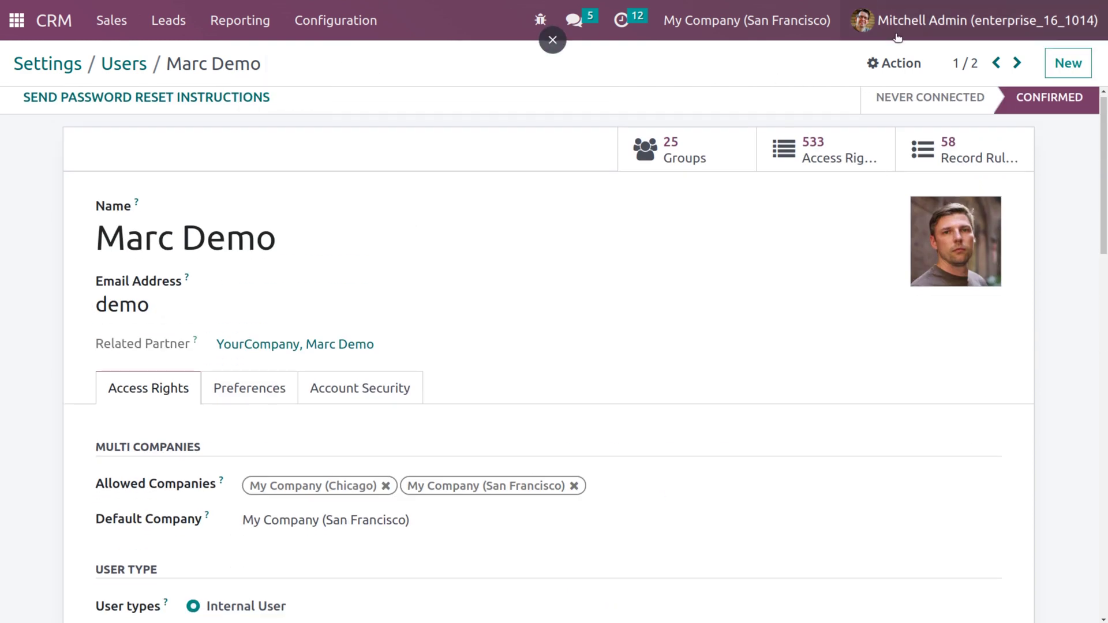
Step: Log out the administrator, sign in as the demo user, dismiss Chrome's warning and open CRM
left_click(924, 20)
left_click(909, 232)
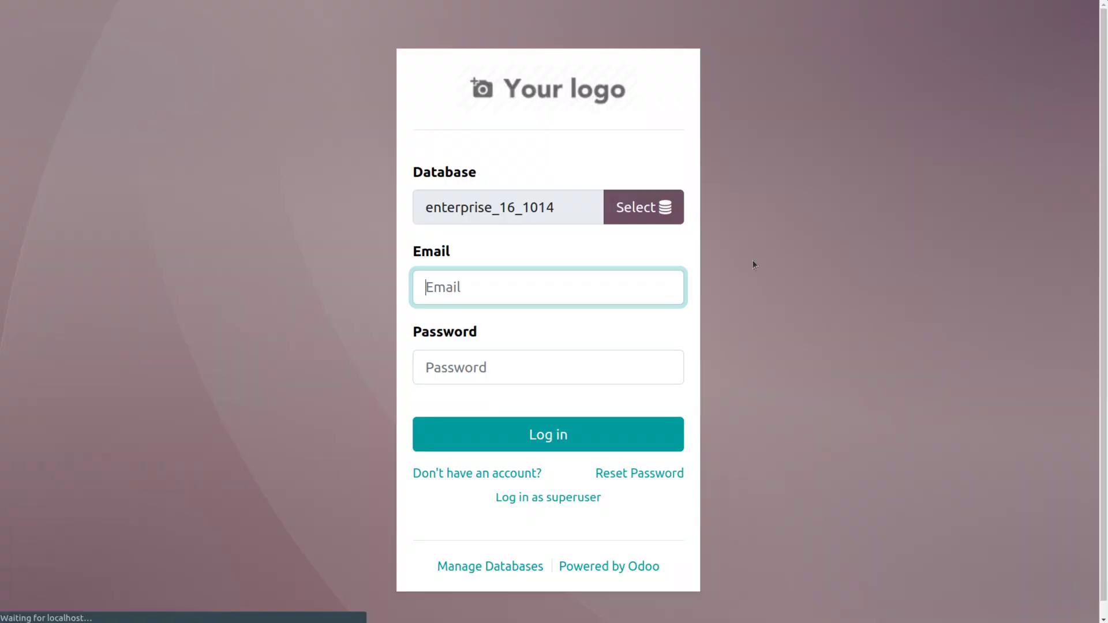
left_click(493, 435)
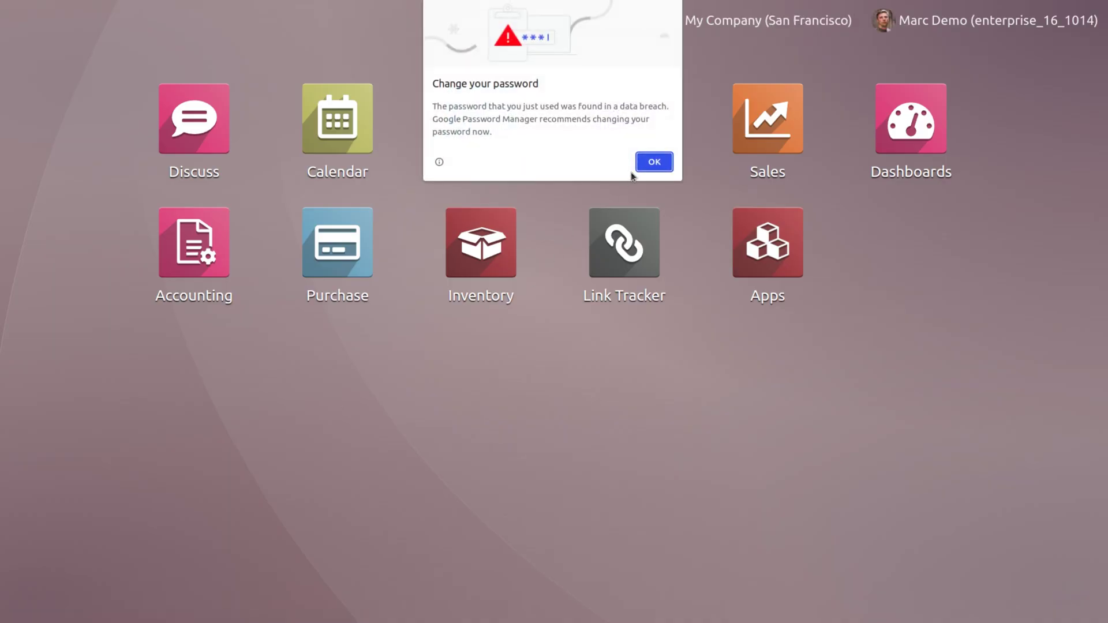
left_click(655, 161)
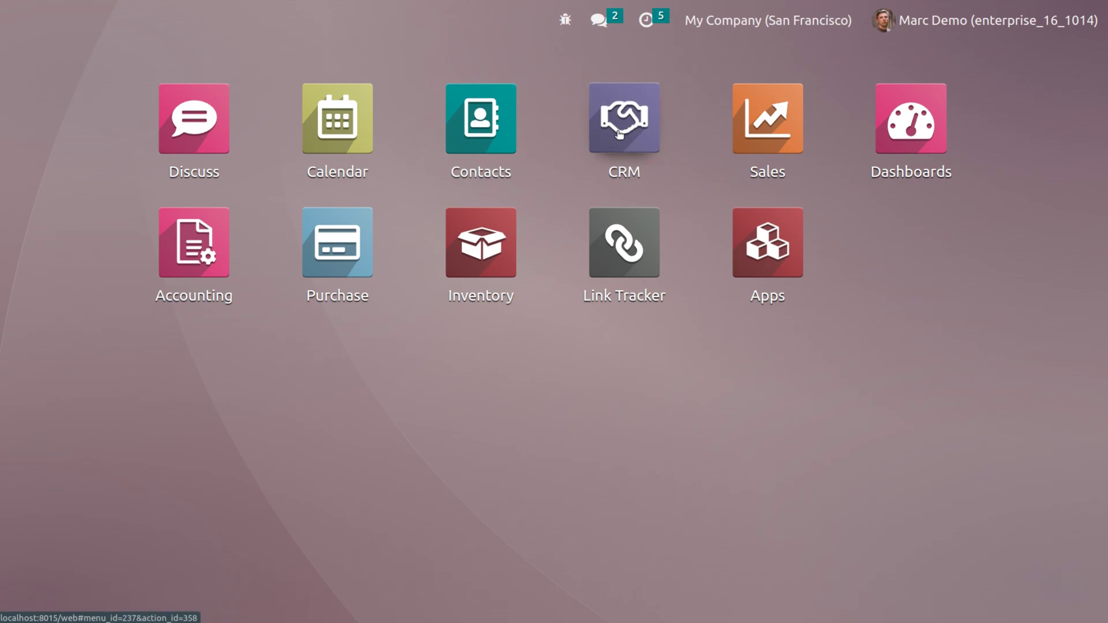
left_click(619, 134)
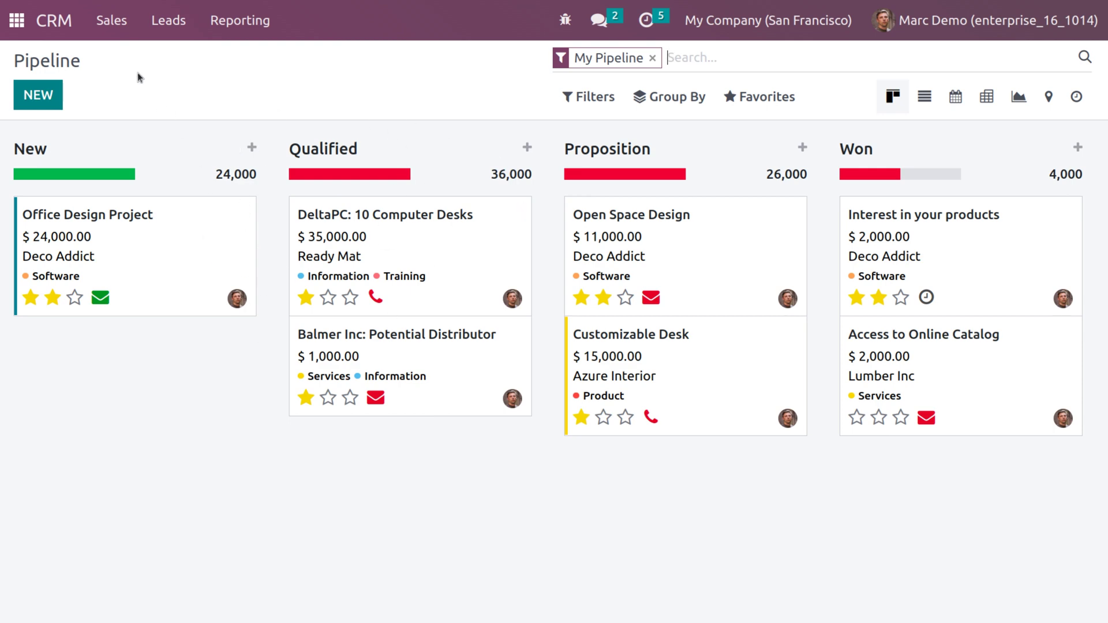
left_click(115, 39)
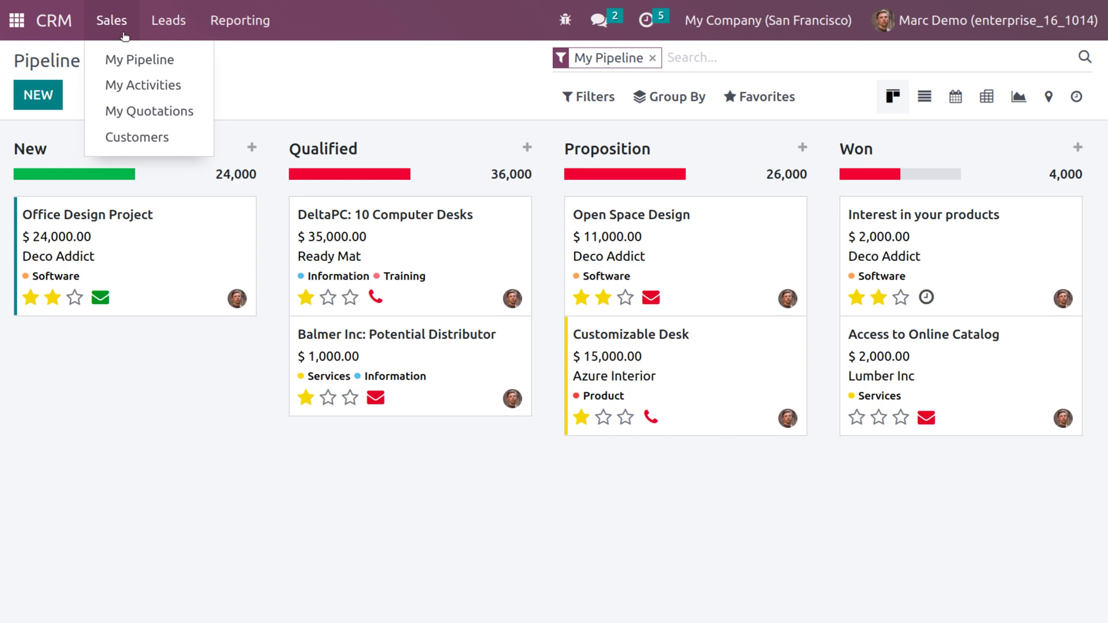
Step: Show the demo user's Leads list with all 23 leads, including Product pricing
left_click(162, 26)
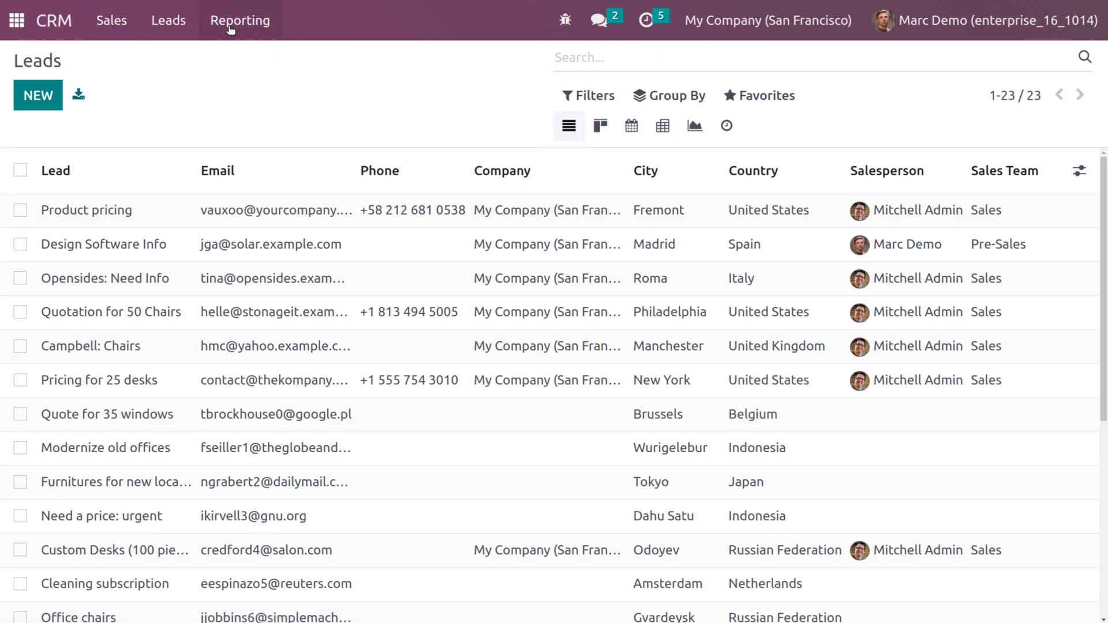
left_click(229, 30)
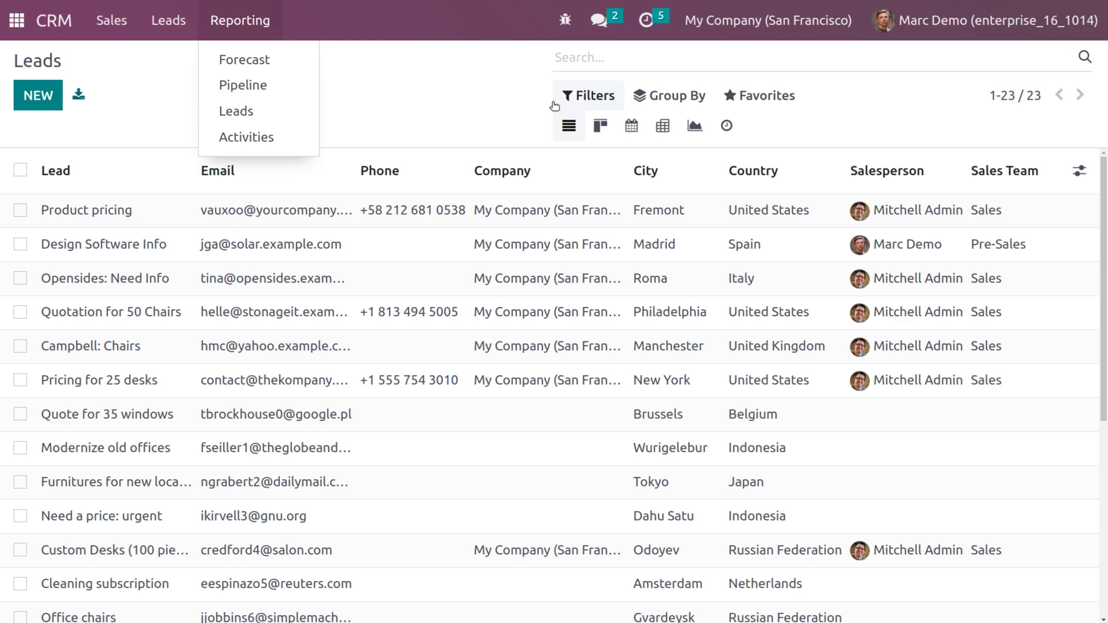
left_click(951, 21)
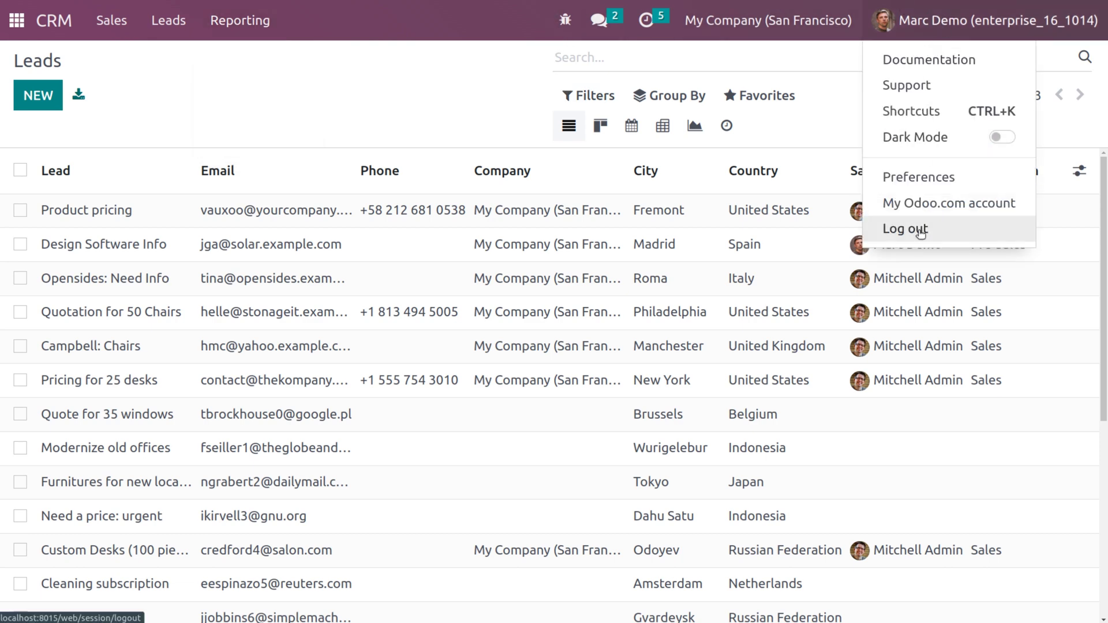
Step: Log out the demo user and sign back in with the administrator password
left_click(906, 229)
left_click(529, 361)
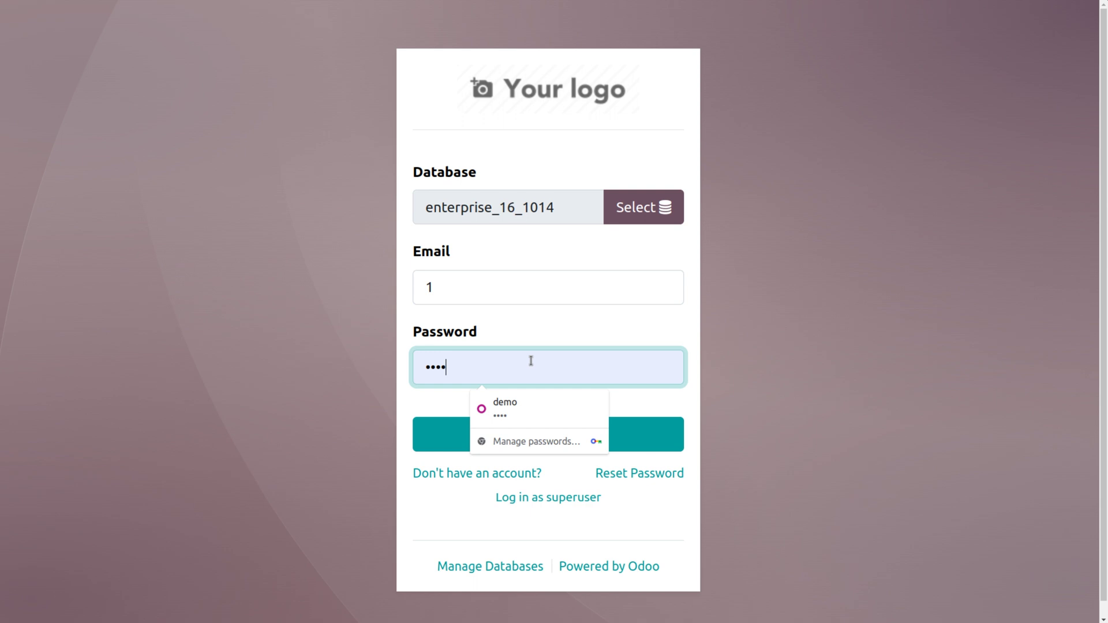
key("BackSpace")
key("BackSpace")
key("BackSpace")
key("BackSpace")
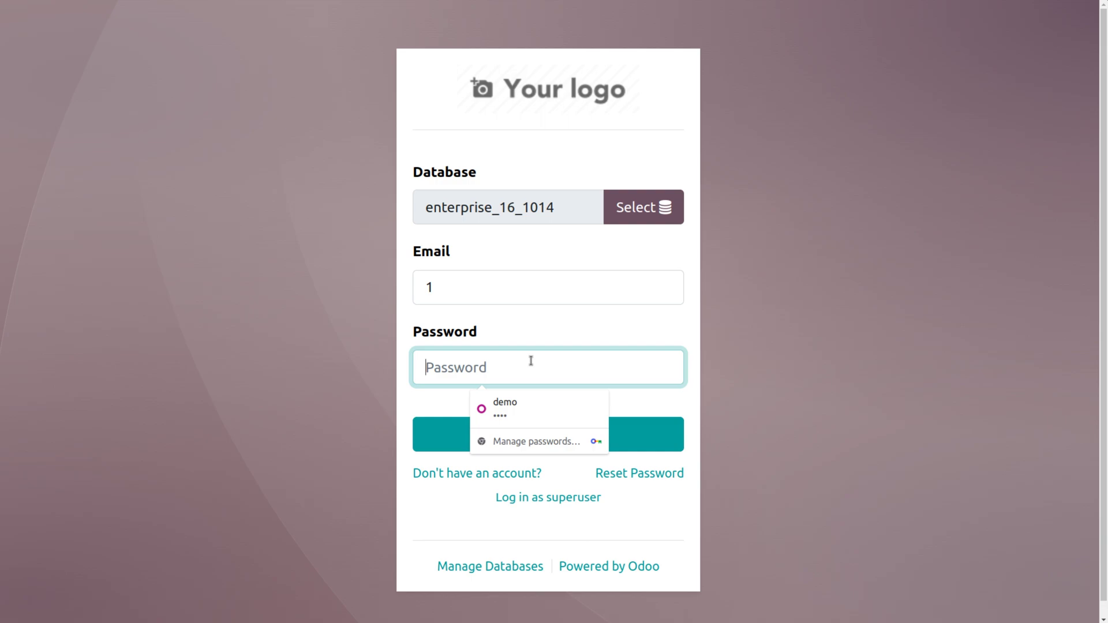
type("1")
key("Return")
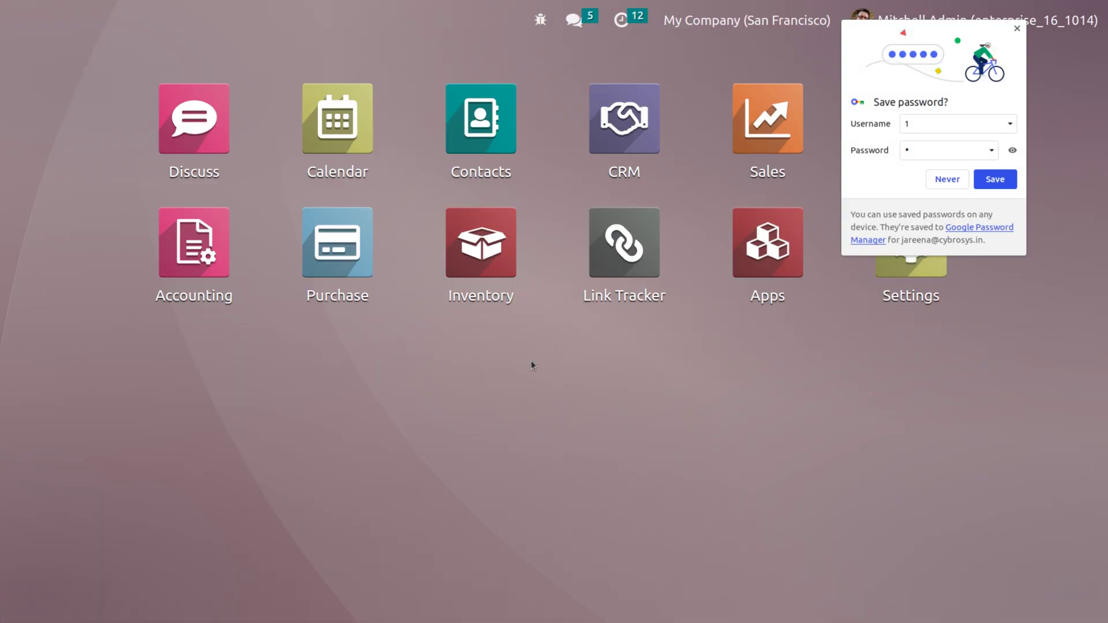